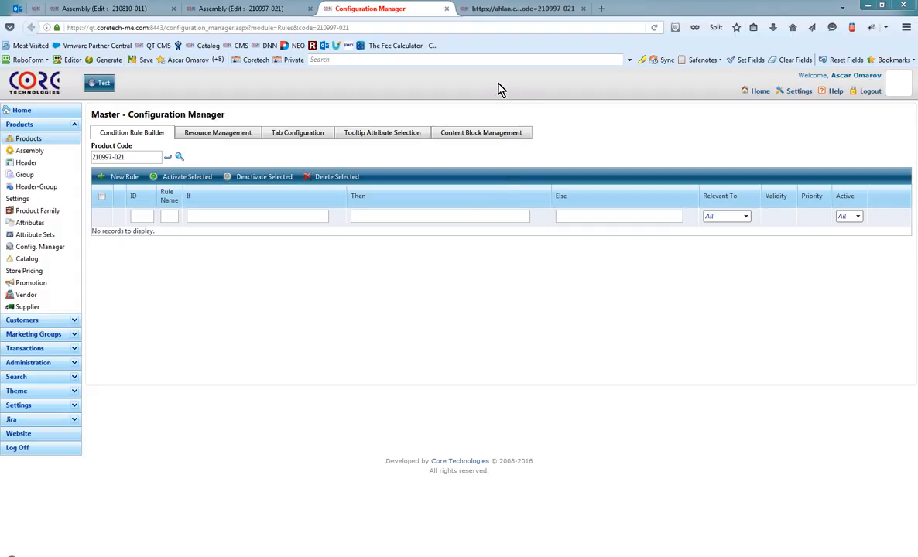
On the storefront configurator page for 210997-021, choose two Ten-Core Xeon E5-2650 v3 processors
left_click(525, 11)
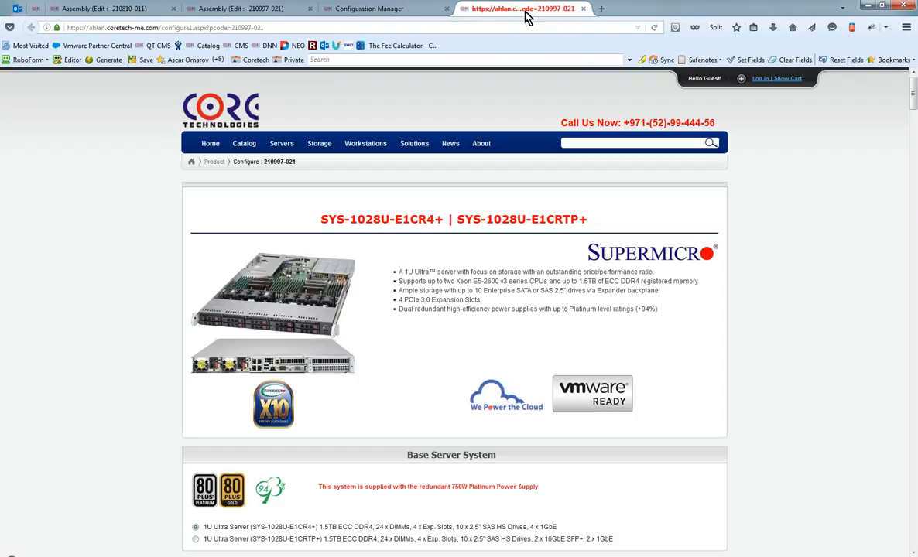
scroll(455, 332, "down", 4)
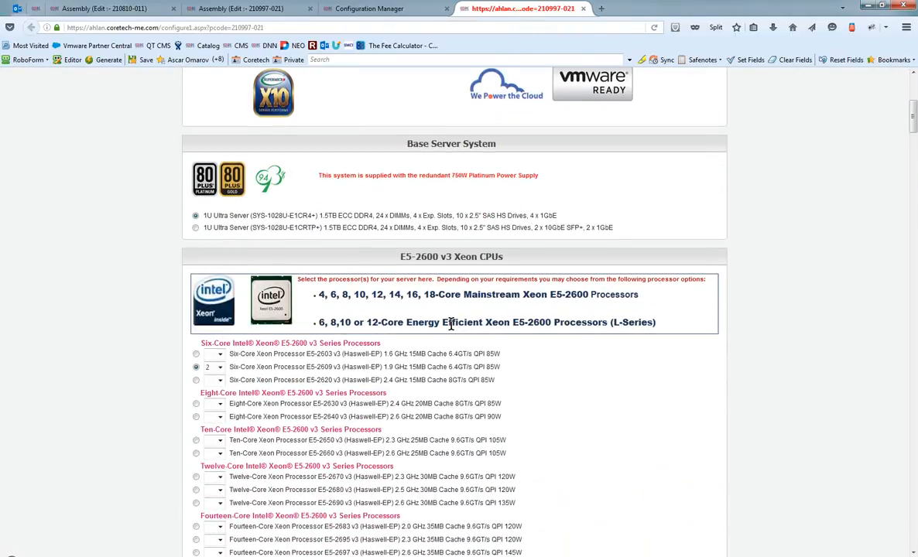
scroll(451, 326, "down", 4)
scroll(453, 329, "up", 2)
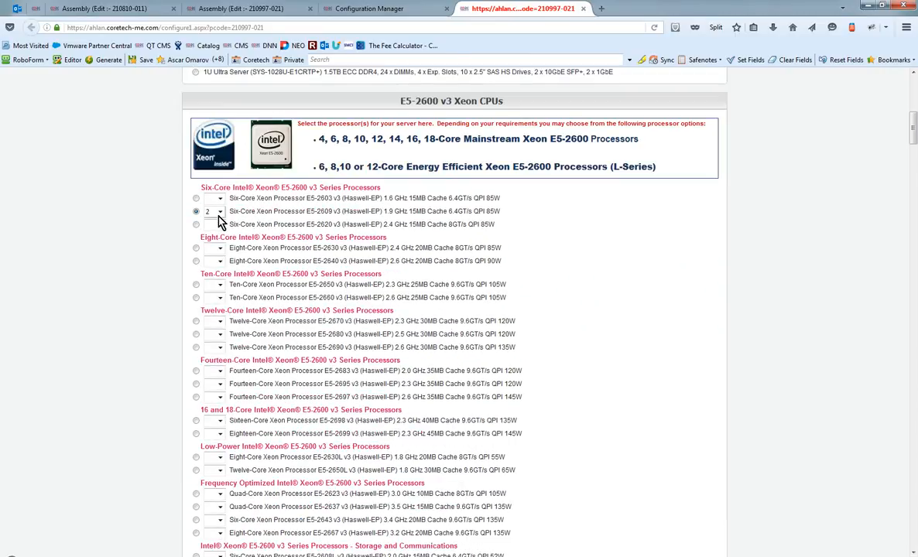
left_click(196, 224)
left_click(197, 285)
left_click(212, 285)
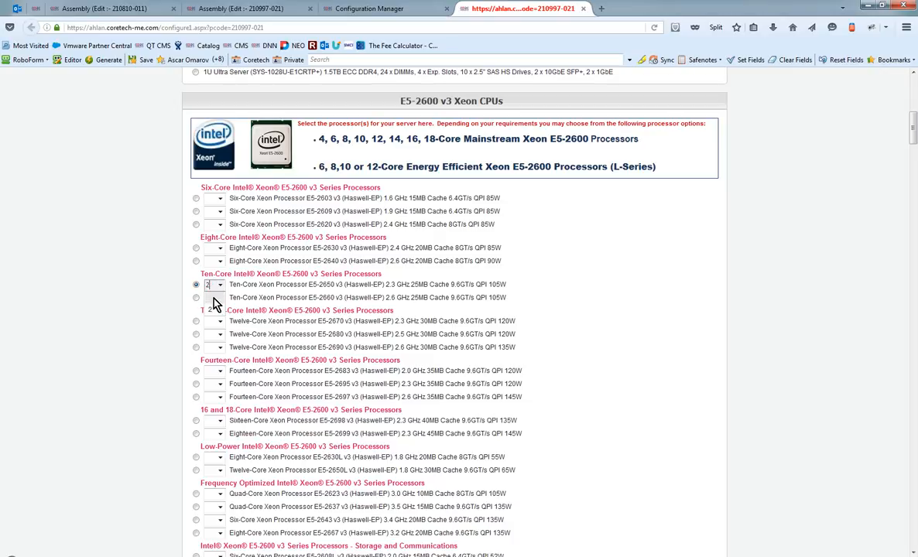
left_click(213, 300)
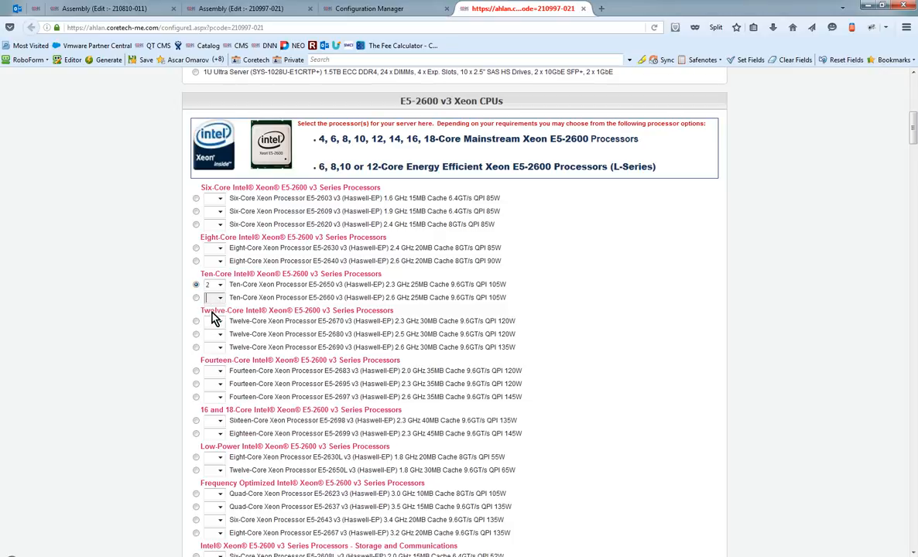
Deselect the 4GB DDR4 Single-Rank memory by clearing its quantity in the Memory section
scroll(384, 338, "down", 5)
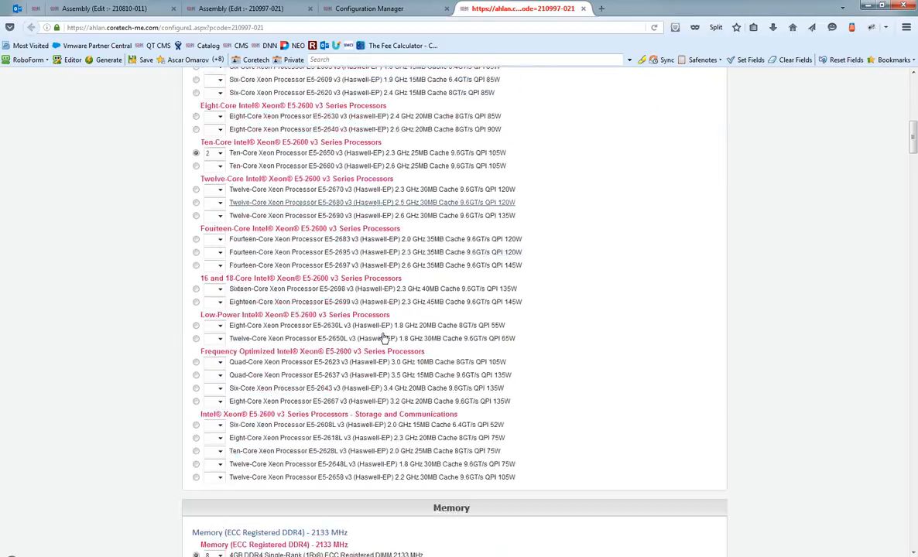
scroll(384, 340, "down", 2)
left_click(218, 169)
left_click(203, 177)
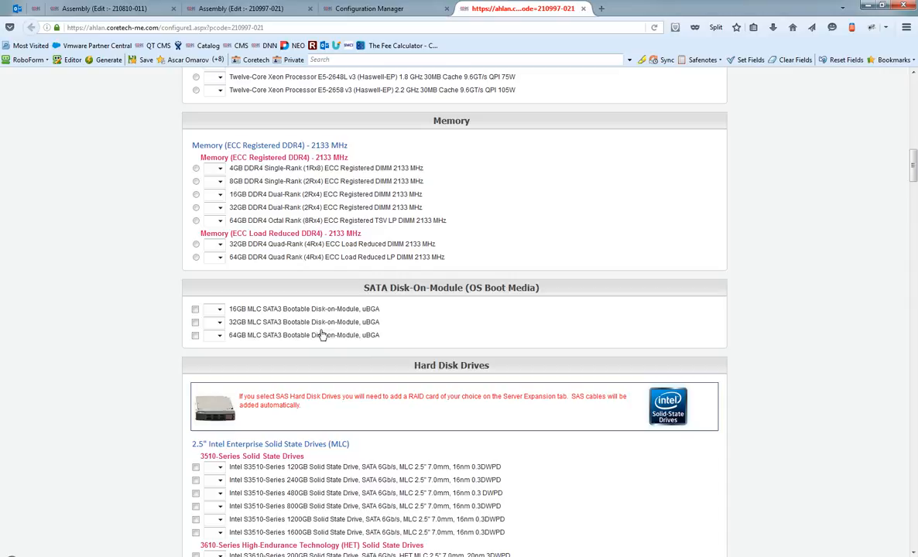
Close the open Configuration Manager page and reopen the rule builder from the 210997-021 assembly
left_click(446, 9)
left_click(263, 60)
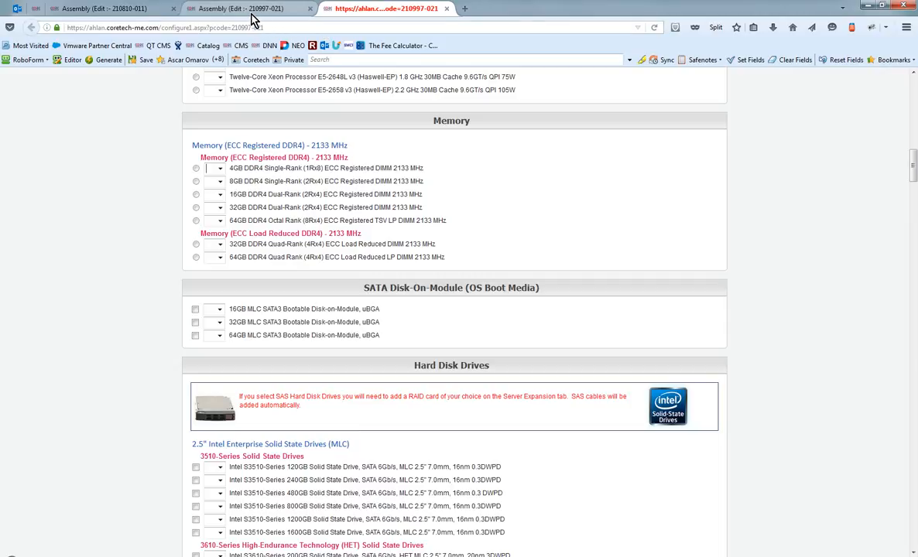
left_click(251, 11)
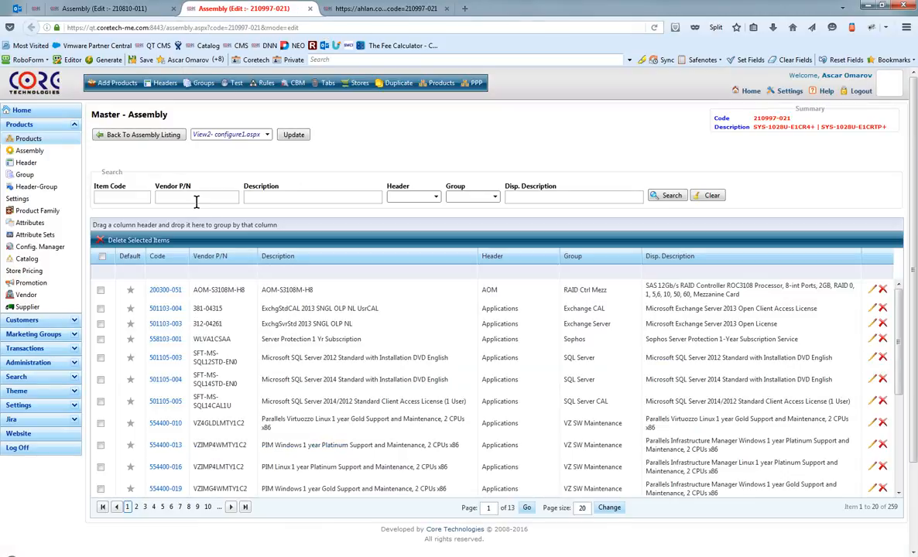
left_click(265, 85)
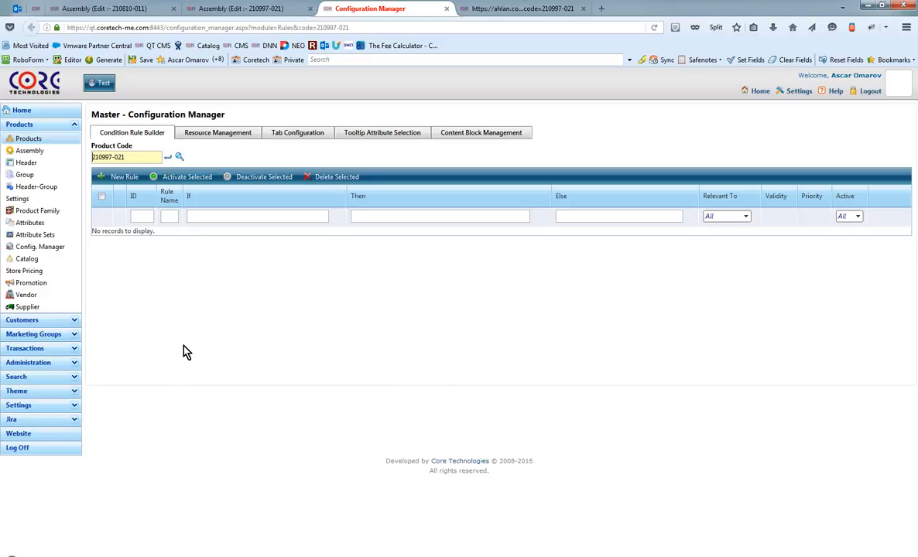
Start a new condition rule named "Critical Components Missing"
left_click(126, 177)
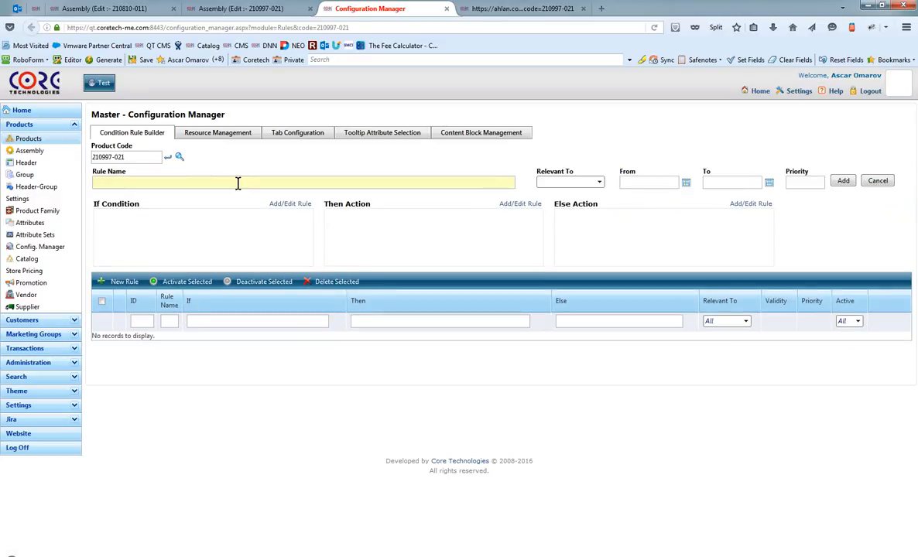
key("Caps_Lock")
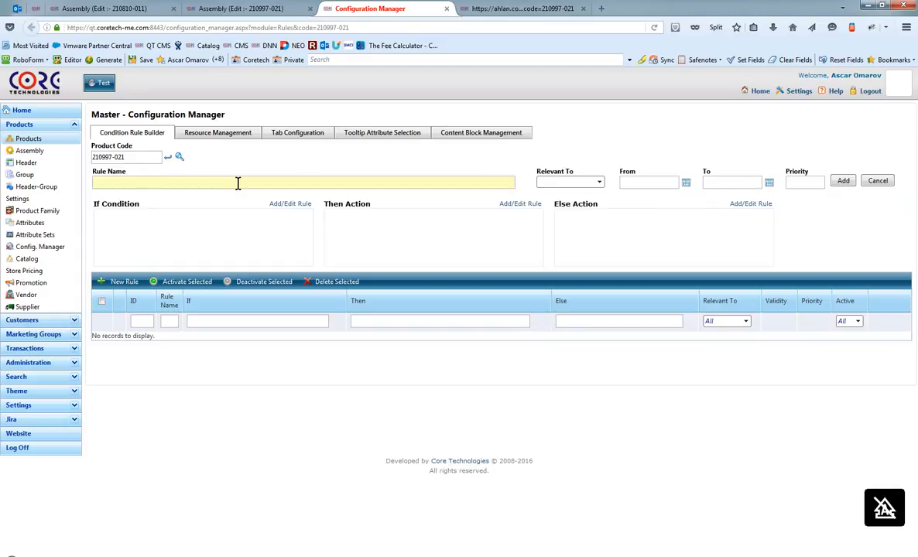
type("Critical Components Missing")
key("Tab")
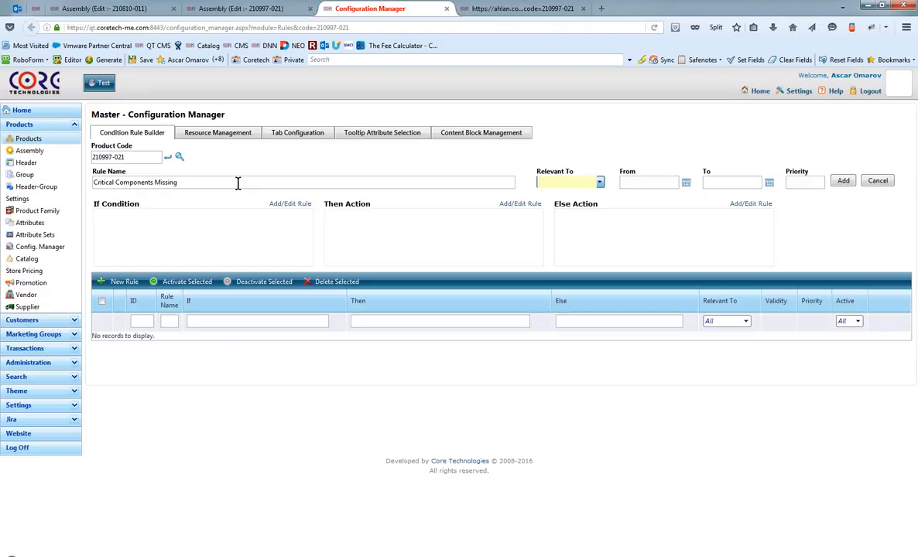
Make the rule relevant to CPUs, leaving its validity dates and priority blank
key("alt+Down")
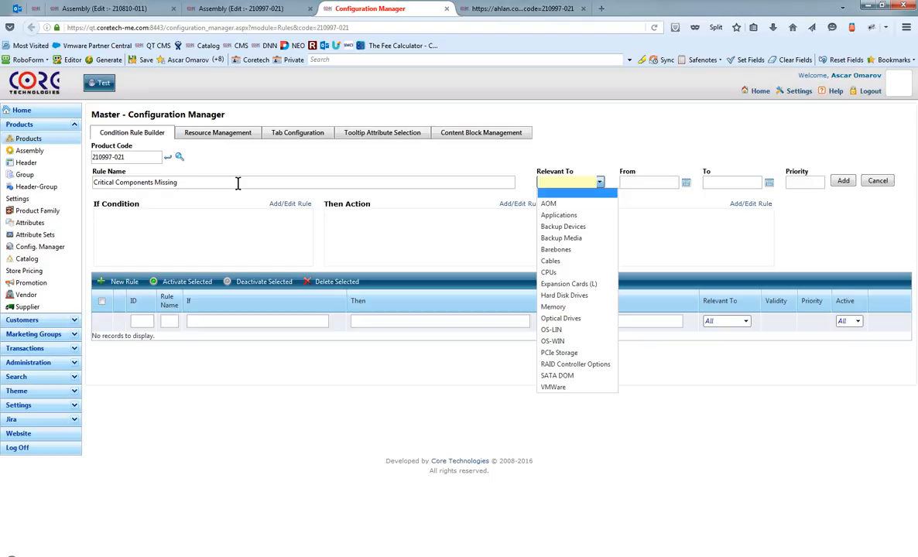
key("Down")
key("Down")
key("Down")
key("Down")
key("Down")
key("Down")
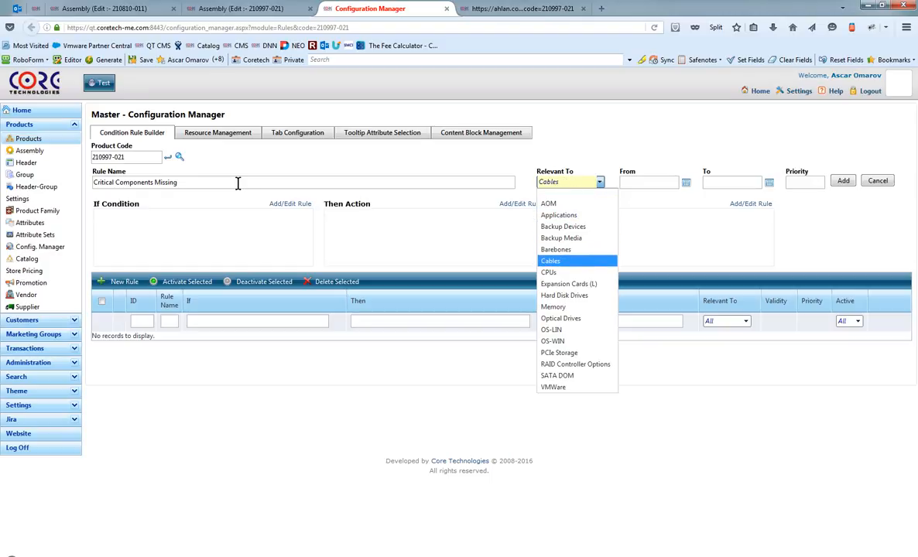
key("Down")
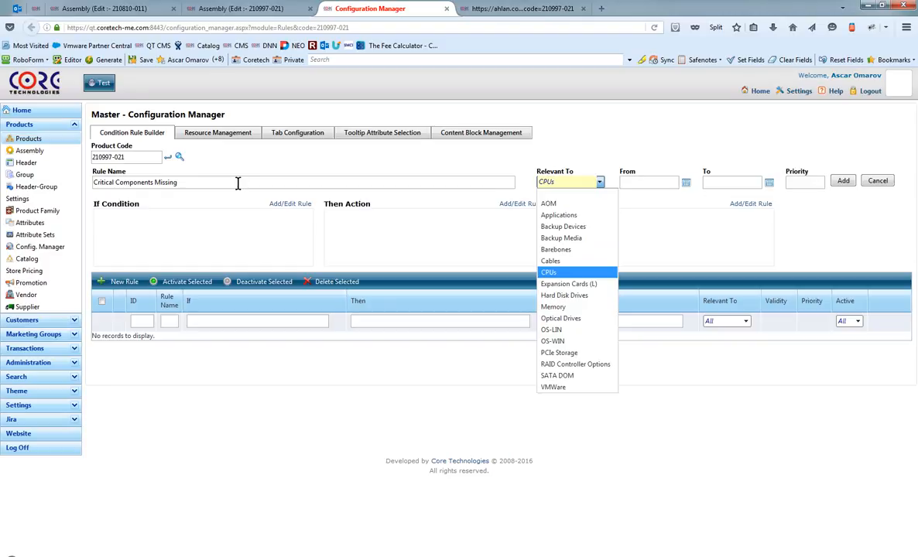
key("Tab")
key("Tab")
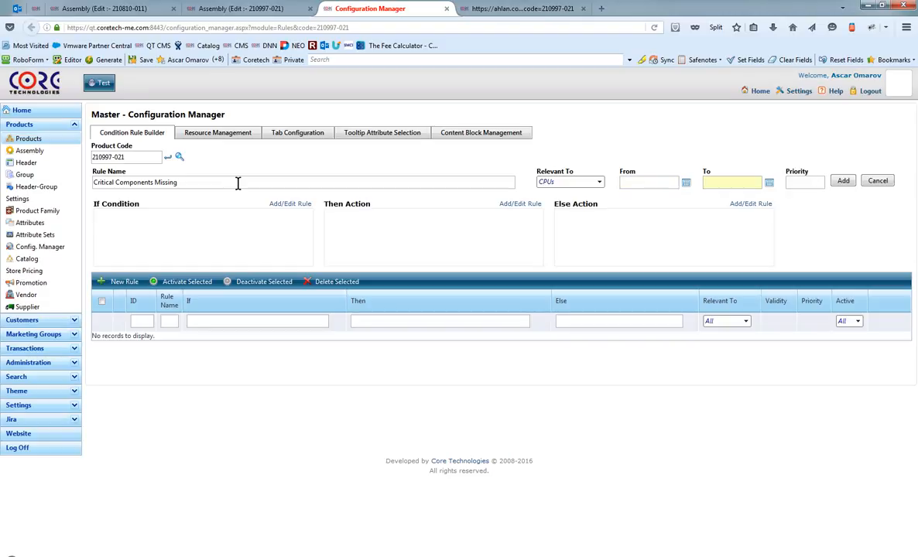
key("Tab")
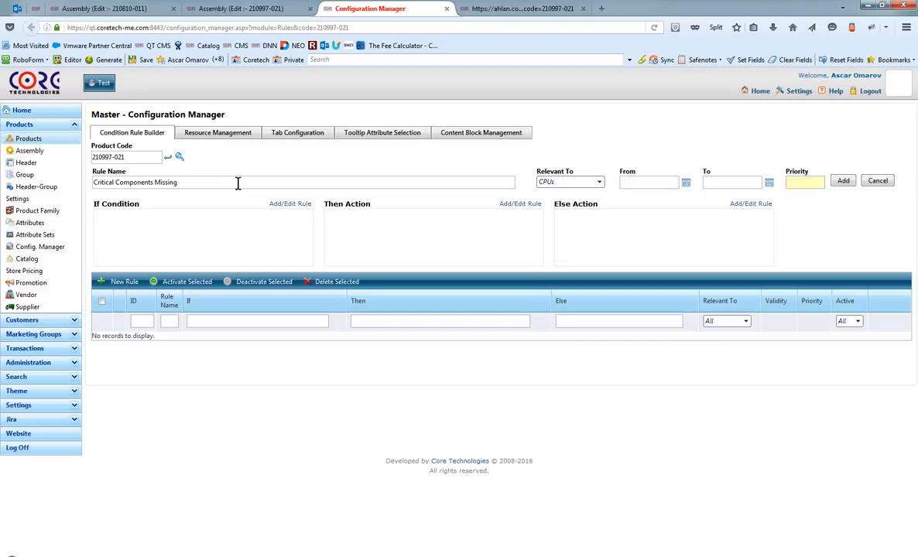
key("Tab")
key("Tab")
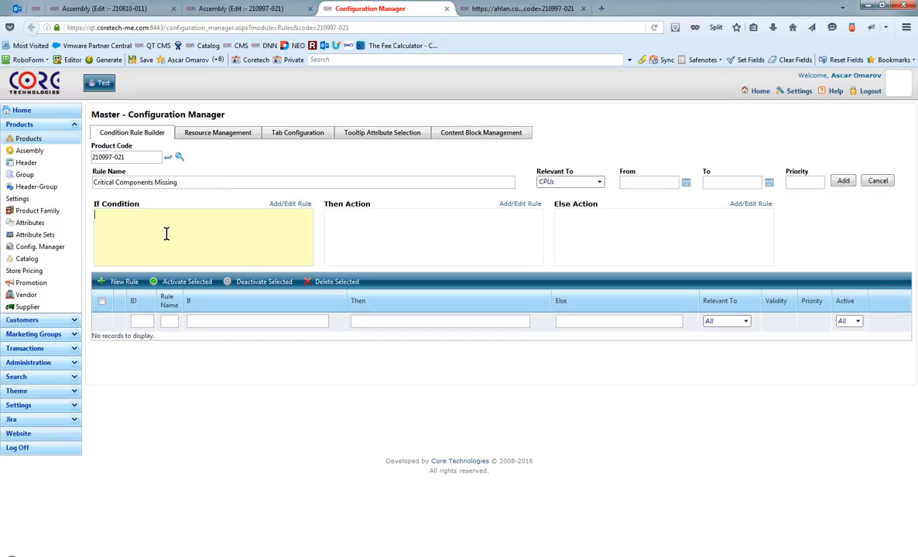
Open the If Builder for the rule's condition and set its property to Not Selected
left_click(291, 205)
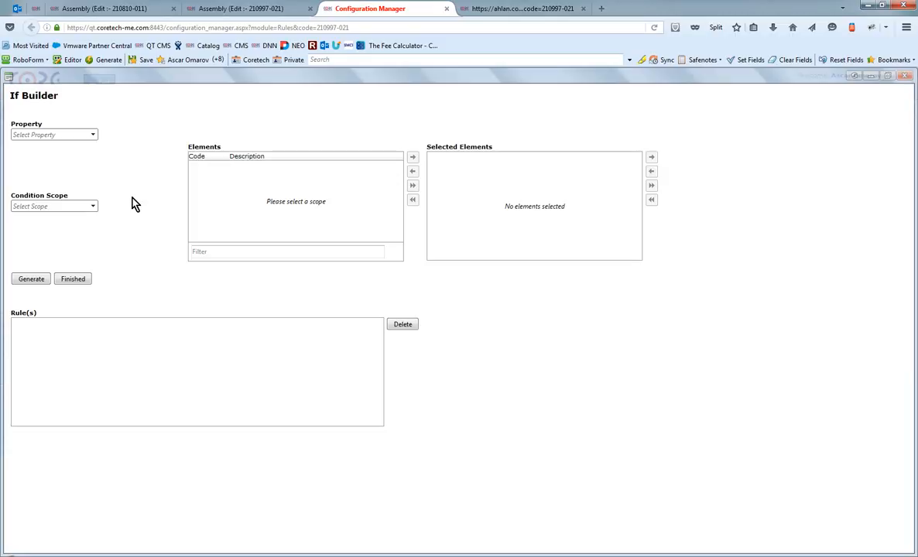
left_click(77, 134)
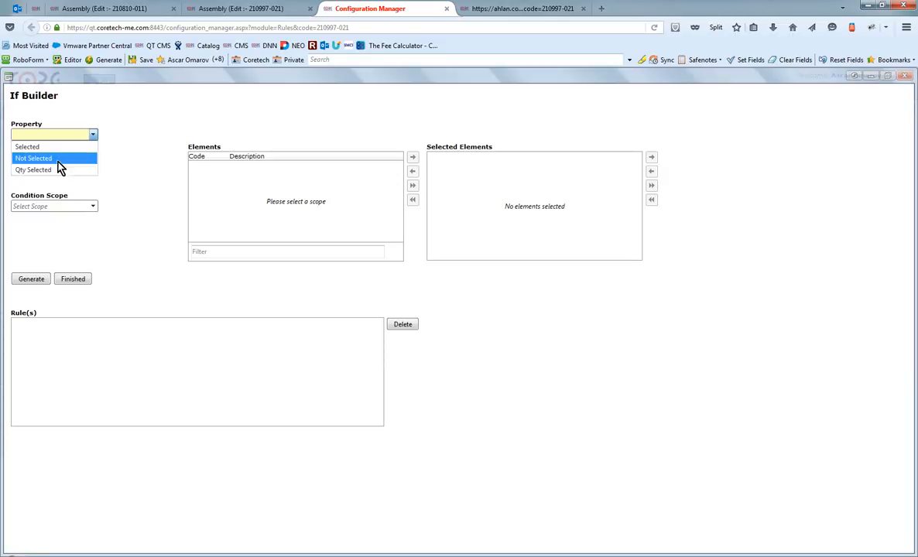
left_click(58, 160)
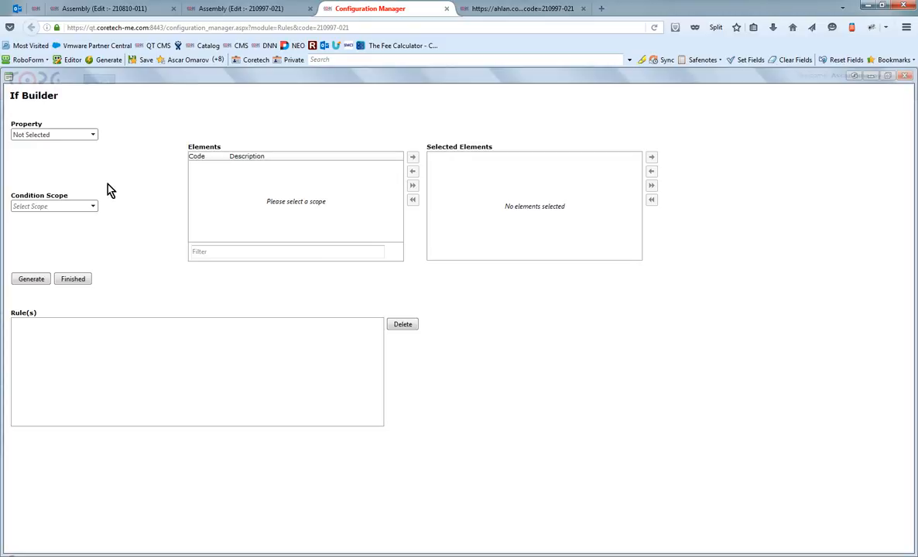
Compare the elements offered by the Header and Group condition scopes
left_click(71, 207)
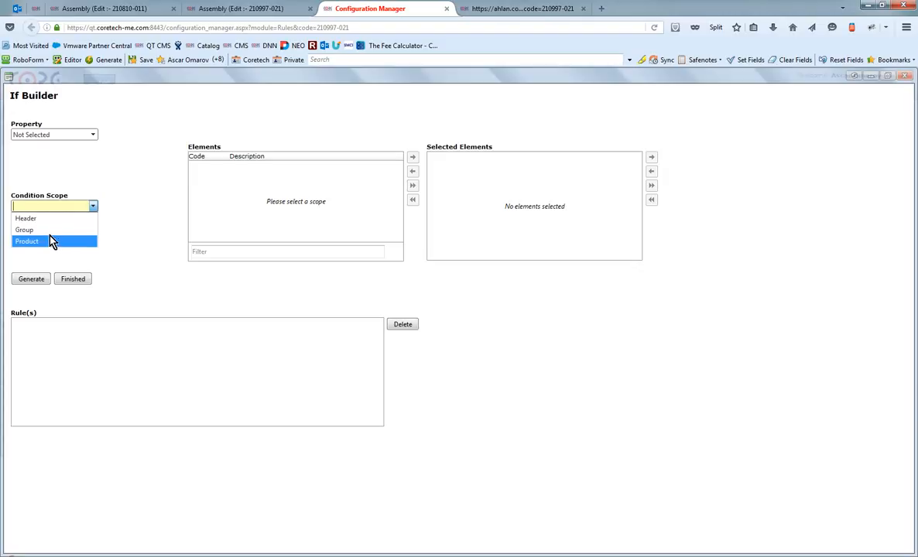
left_click(56, 225)
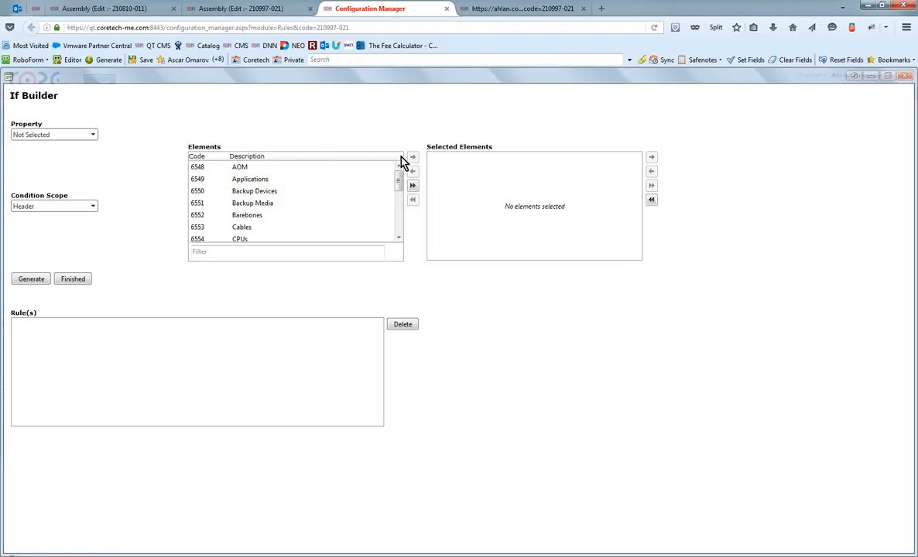
scroll(285, 216, "down", 3)
scroll(285, 215, "up", 3)
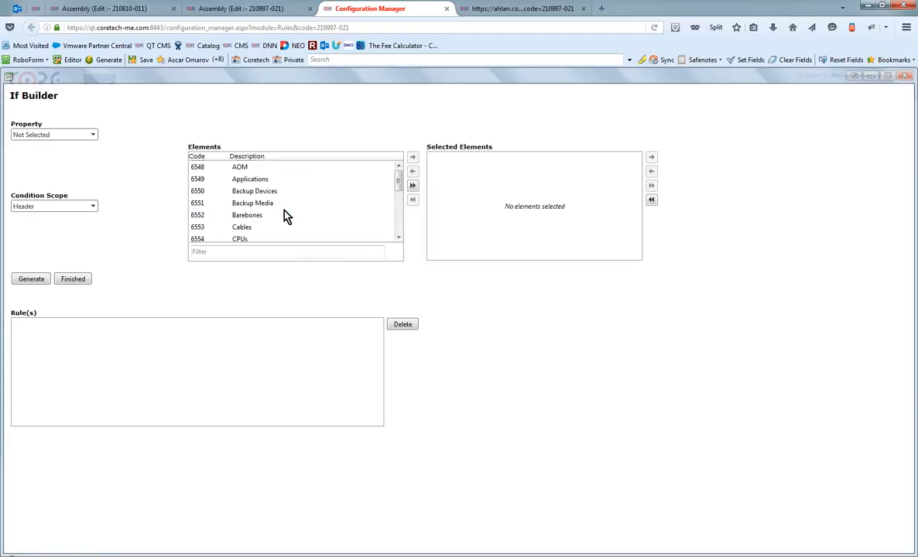
left_click(65, 206)
left_click(44, 229)
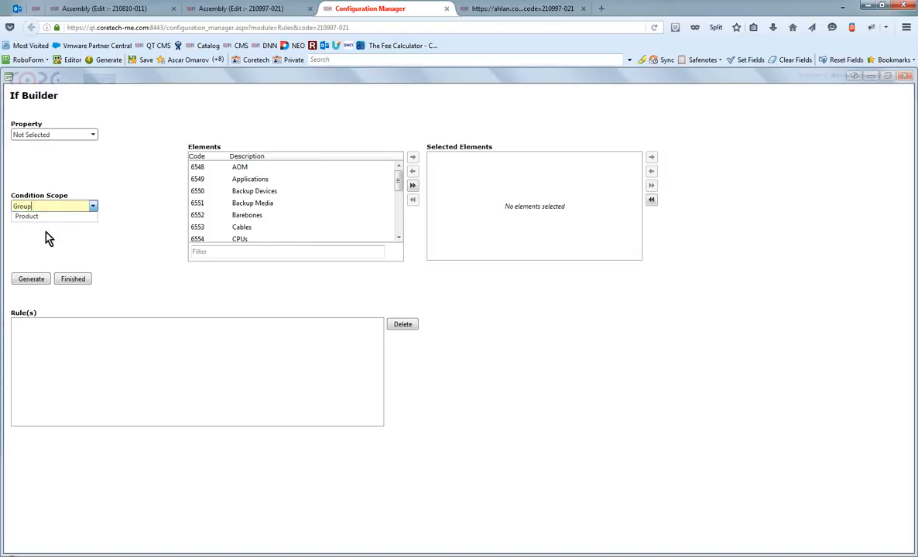
scroll(251, 199, "down", 10)
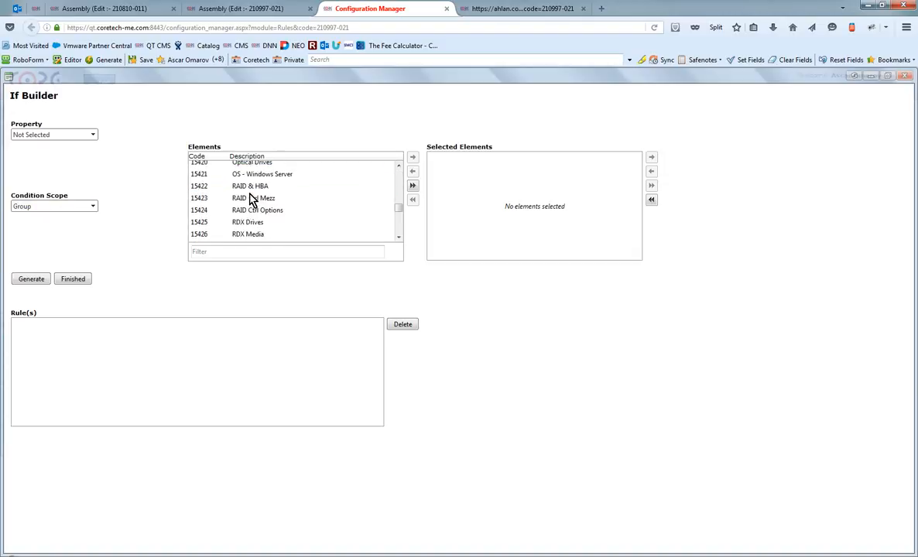
Switch the condition scope to Product and examine the groups available for it
left_click(72, 206)
left_click(48, 242)
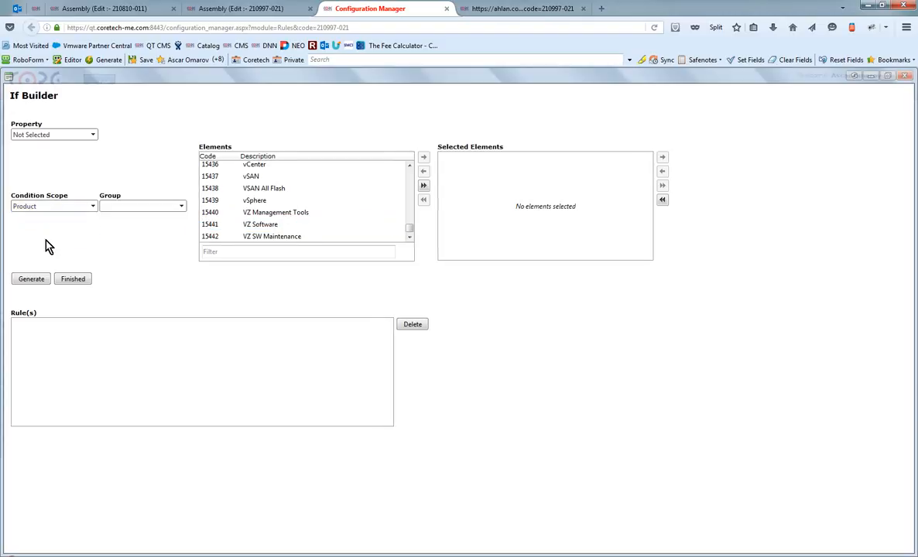
left_click(153, 203)
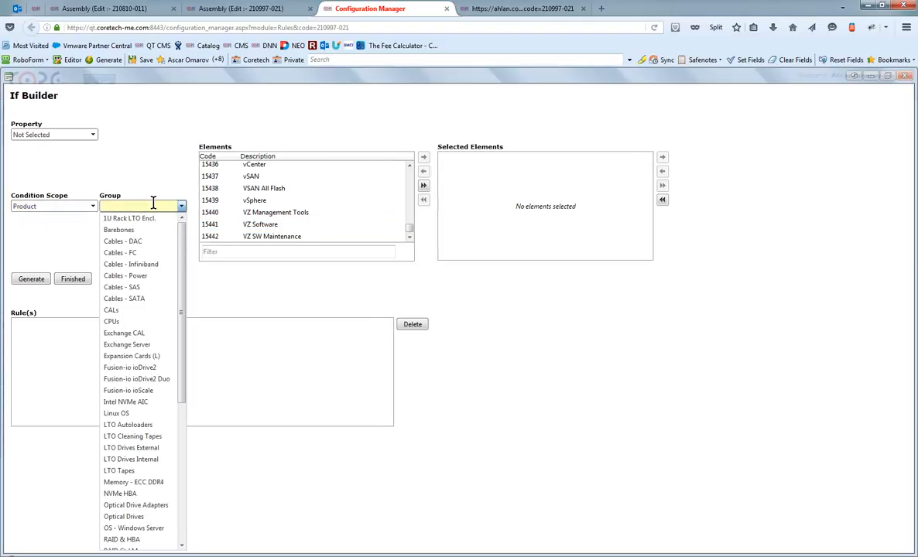
scroll(144, 352, "down", 5)
scroll(143, 350, "down", 2)
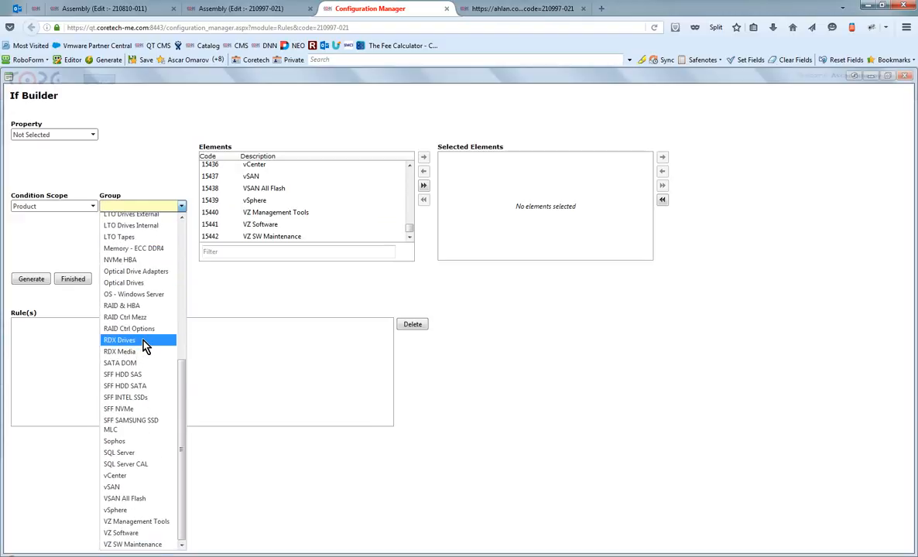
scroll(143, 346, "up", 5)
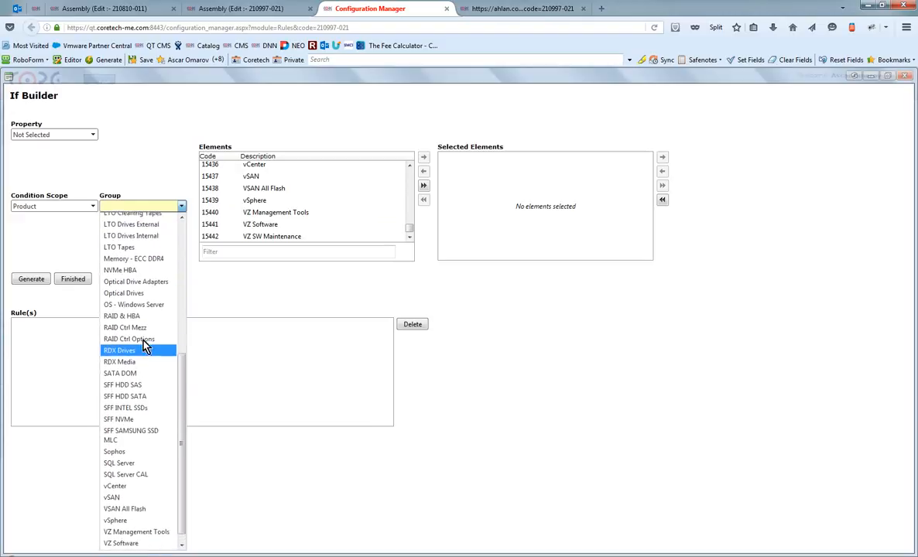
left_click(124, 177)
Set the condition scope to Header and add CPUs, Hard Disk Drives and Memory to the selected elements
left_click(82, 205)
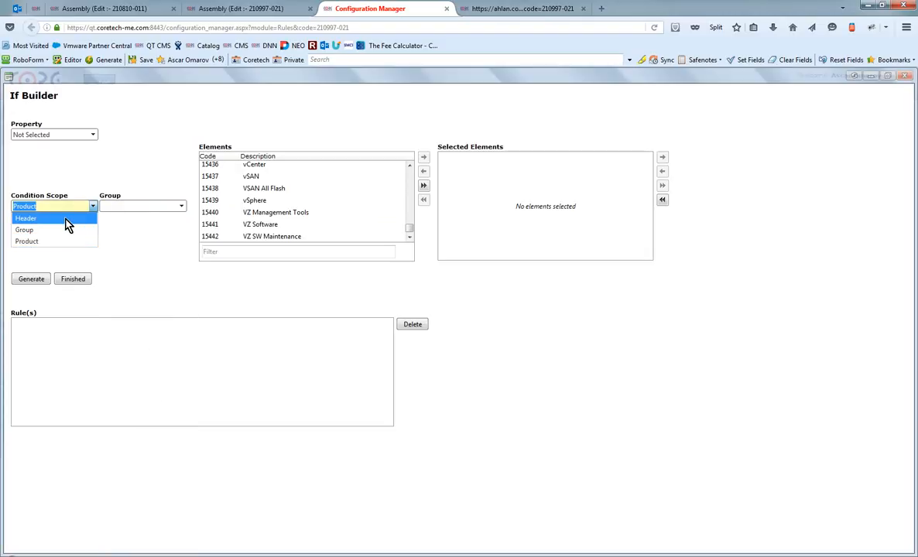
left_click(67, 224)
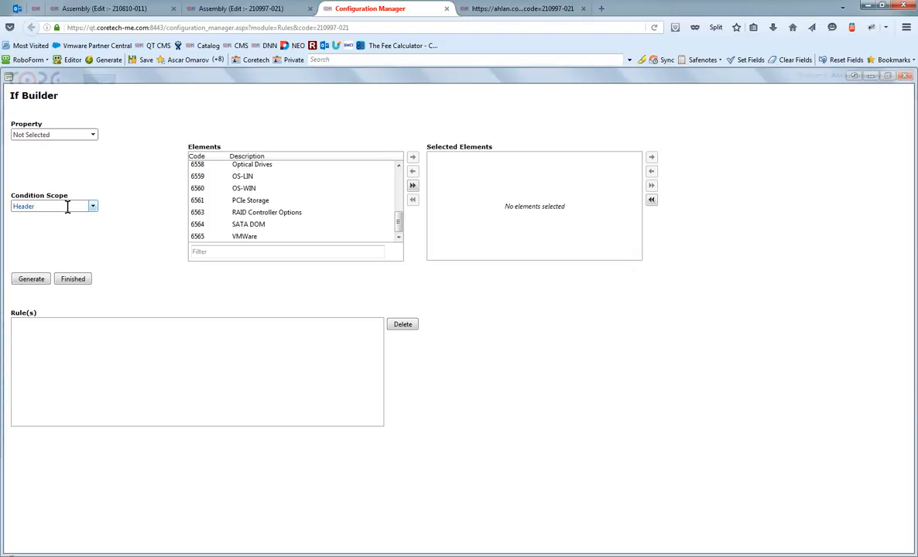
left_click(314, 227)
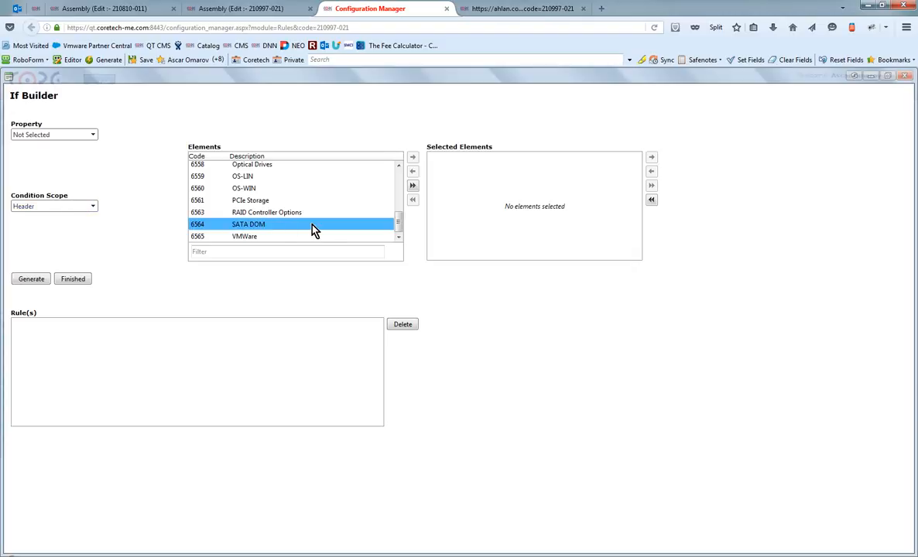
scroll(313, 229, "up", 3)
left_click(313, 227)
scroll(290, 210, "down", 3)
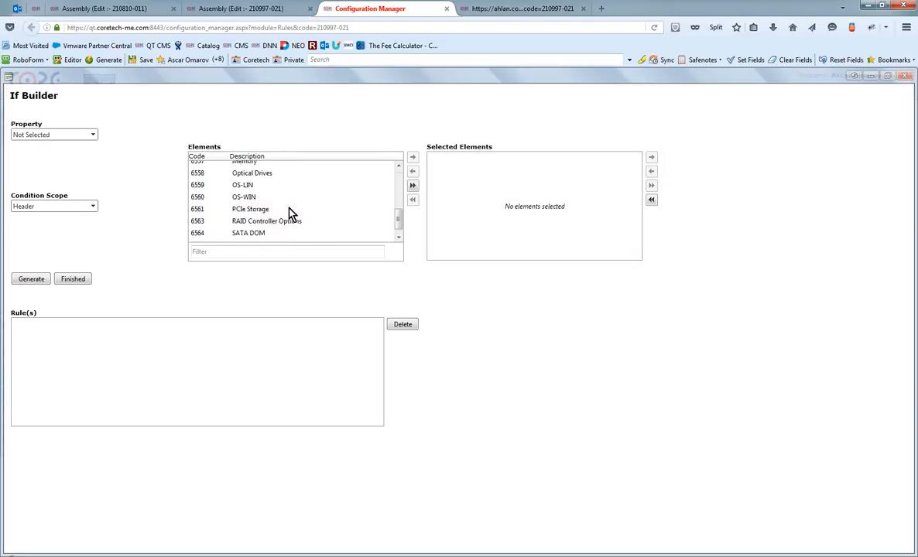
scroll(289, 209, "up", 2)
left_click(287, 199)
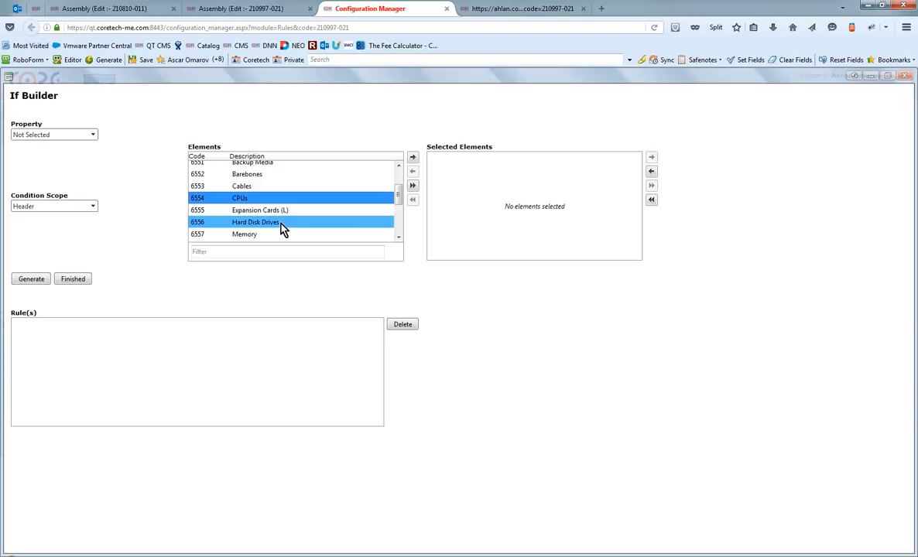
left_click(324, 234)
left_click(269, 199, "ctrl")
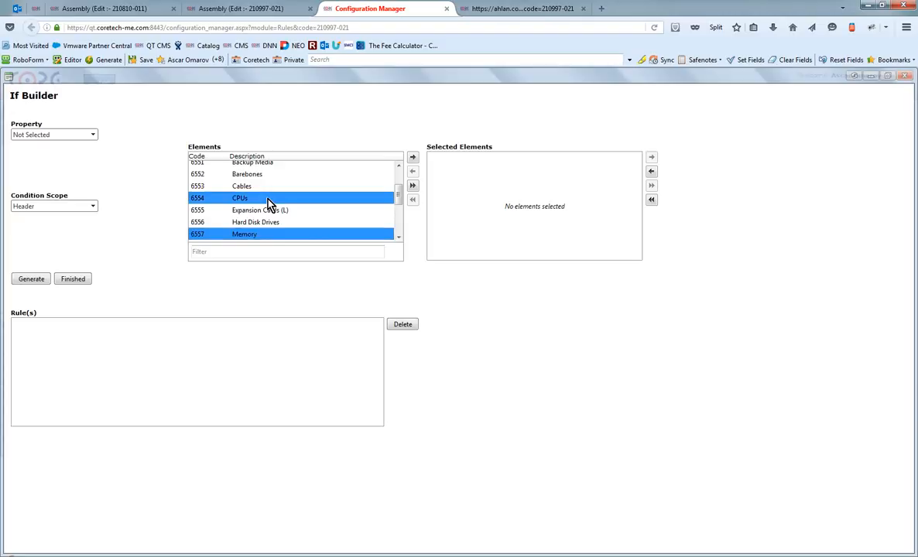
left_click(283, 224, "ctrl")
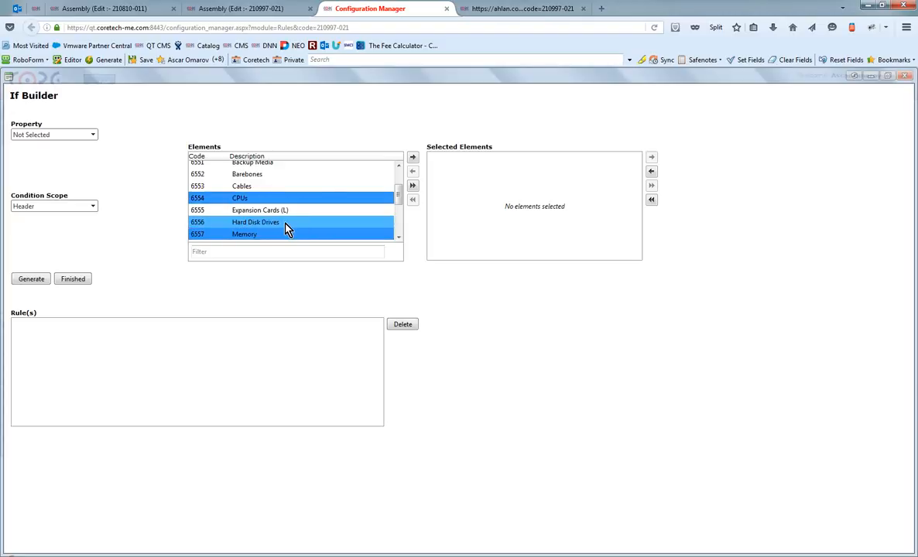
left_click(412, 157)
left_click(489, 185)
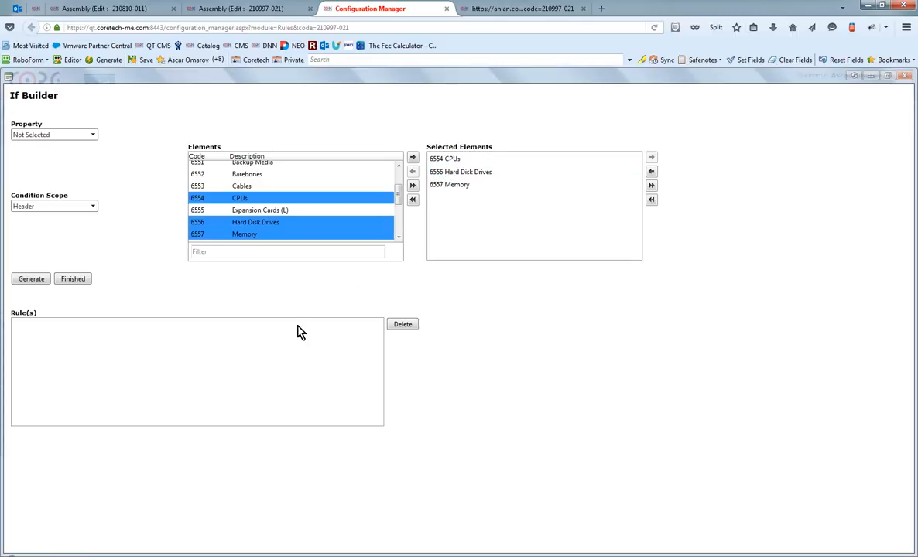
Generate the Not Selected conditions joined with the Or operator and finish the If condition
left_click(32, 281)
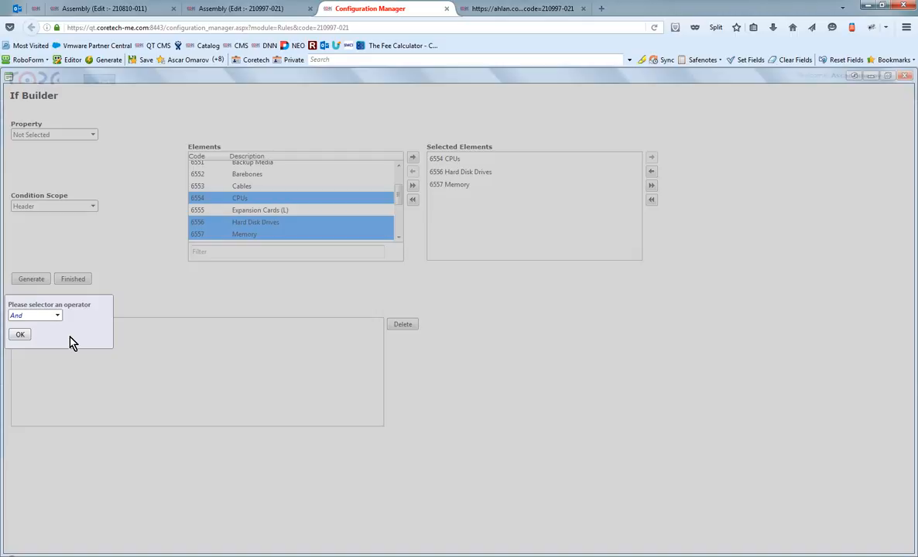
left_click(48, 317)
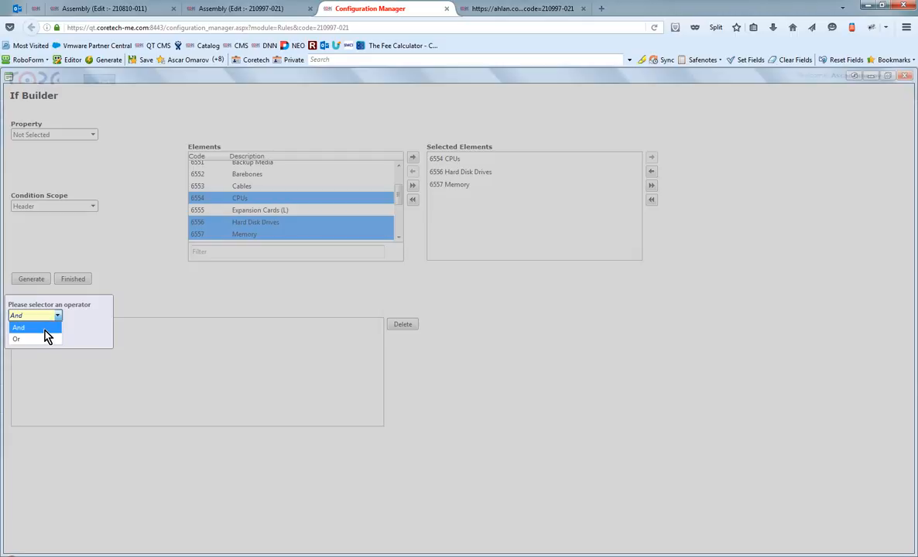
left_click(42, 329)
left_click(51, 316)
left_click(33, 342)
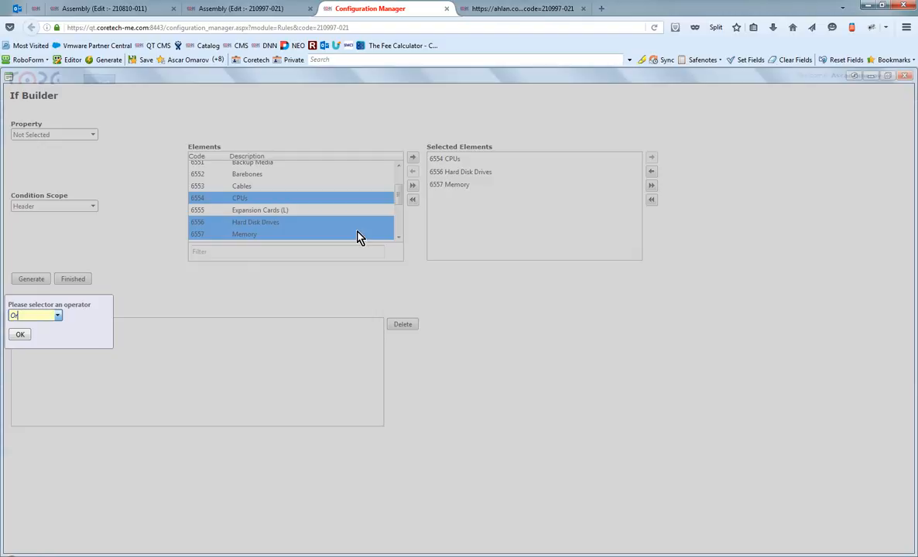
left_click(21, 338)
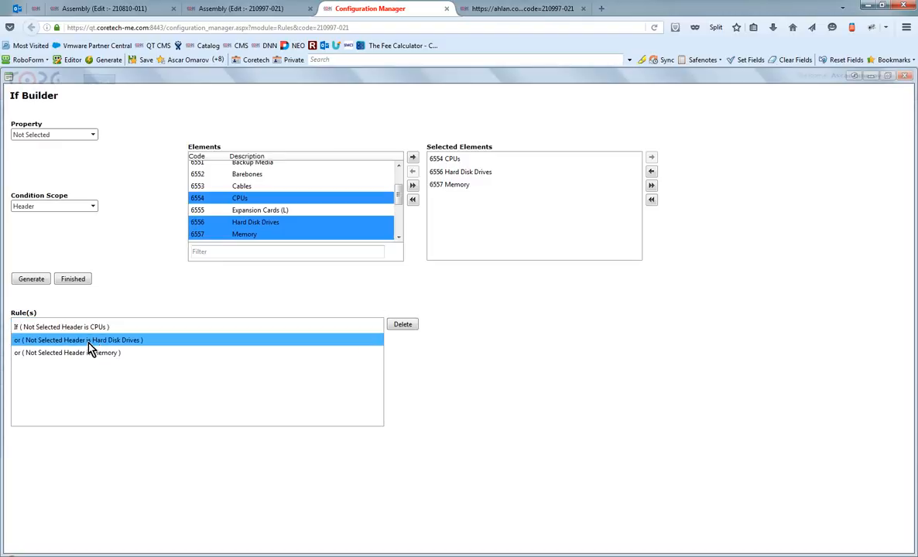
left_click(75, 281)
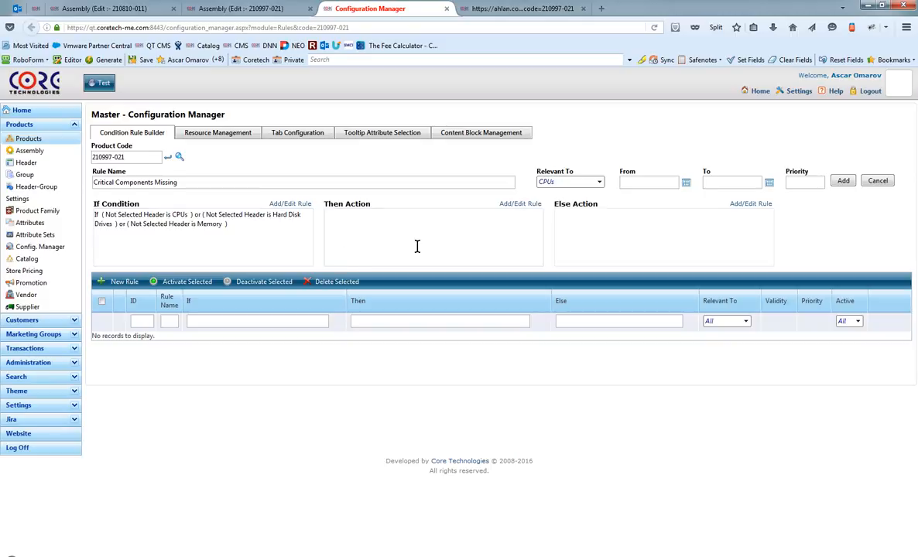
Open the Then Builder for the rule and set its action to Error Msg
left_click(521, 205)
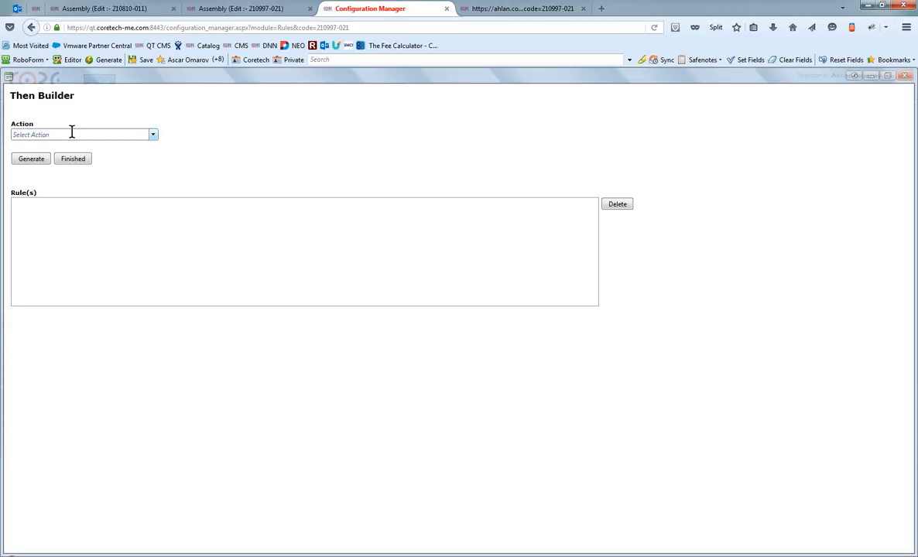
left_click(133, 136)
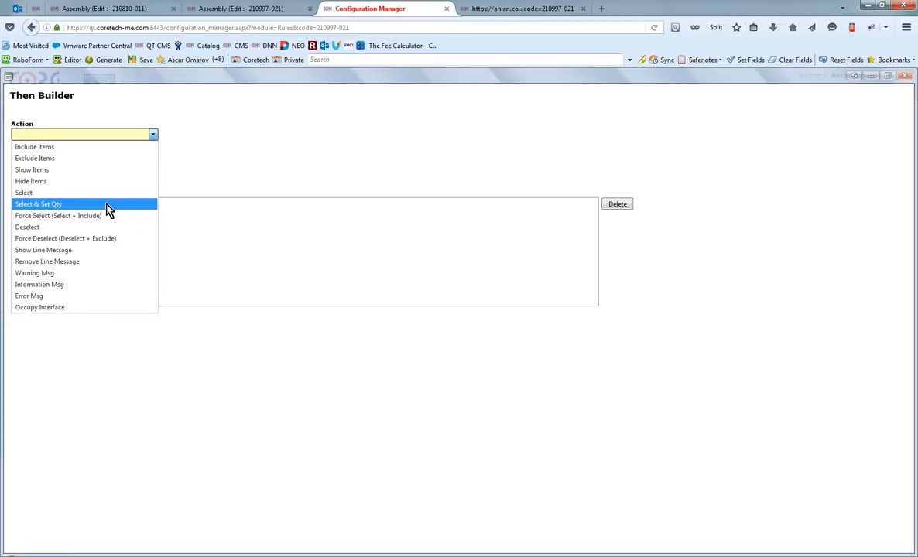
left_click(83, 297)
Enter the message lines "Invalid Configuration!!!", "Critical Components are Not Selected" and "Minimum of 2 Xeon CPUs for Dual-Socket Servers Required"
left_click(188, 168)
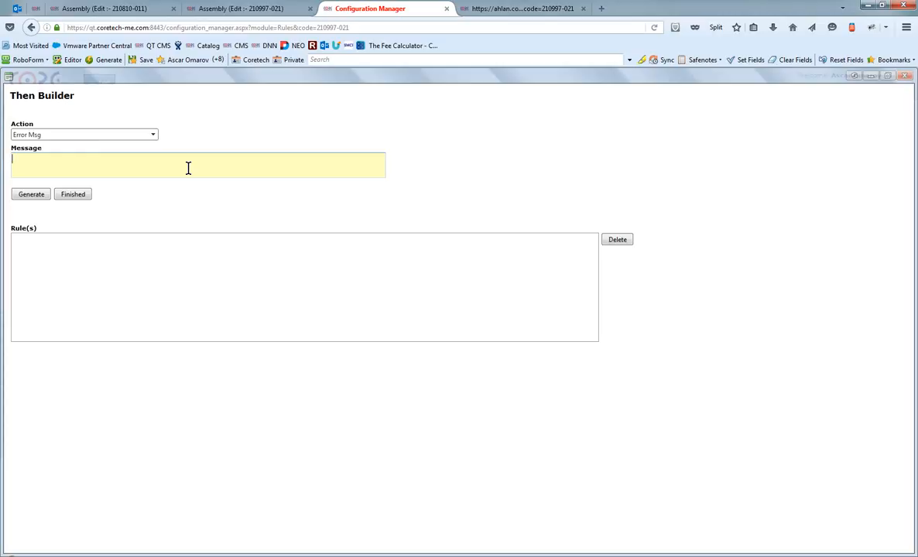
type("Invalid Configuration!!!")
key("Return")
type("Critical Components ")
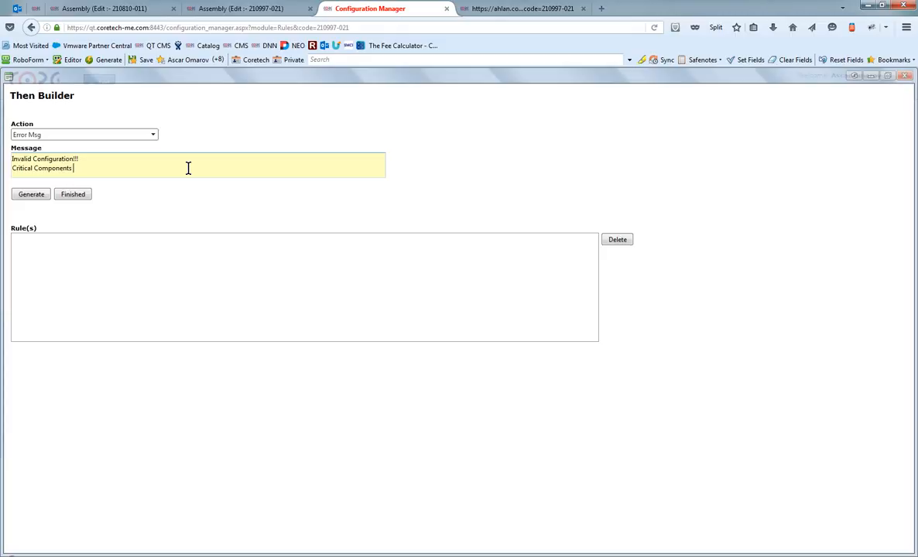
type("are Not Selected")
key("Return")
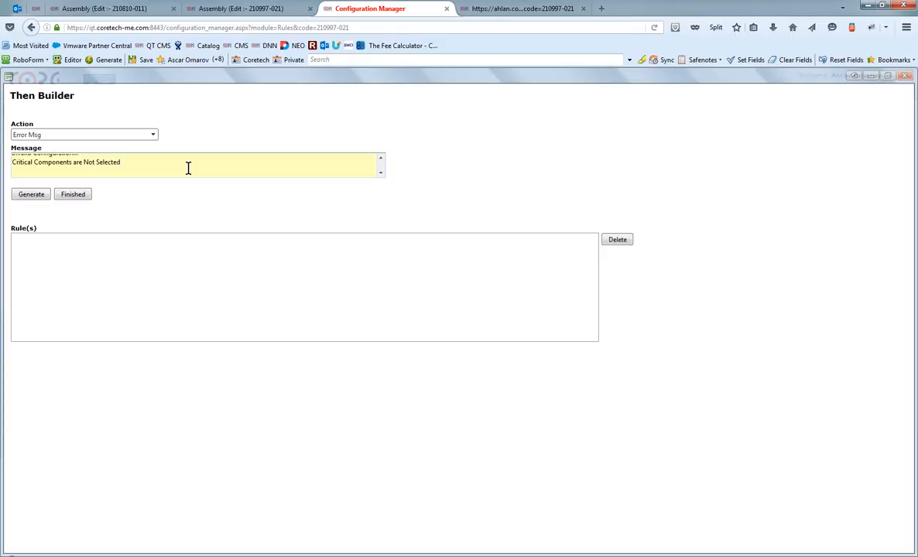
type("Minimum of 2 Xeon CPUs for ")
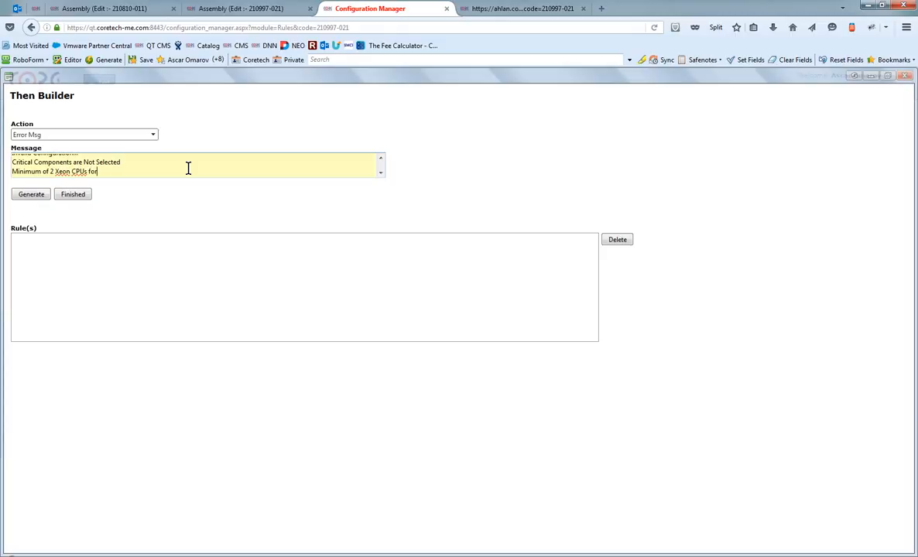
type("Dual")
type("-Socket Servers Required")
Duplicate the CPU line of the message and reword the copy as "Minimum of 4 DIMMs per CPU Socket for Dual-Socket Servers Required"
key("shift+Home")
key("ctrl+c")
key("End")
key("Return")
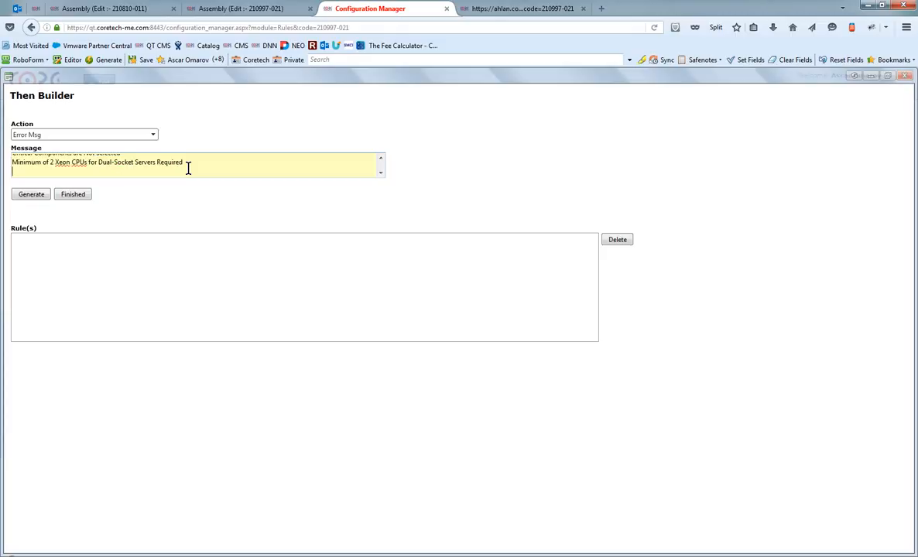
key("ctrl+v")
key("ctrl+Right")
key("ctrl+Right")
key("Delete")
type("4")
key("ctrl+shift+Right")
type("DIMMs ")
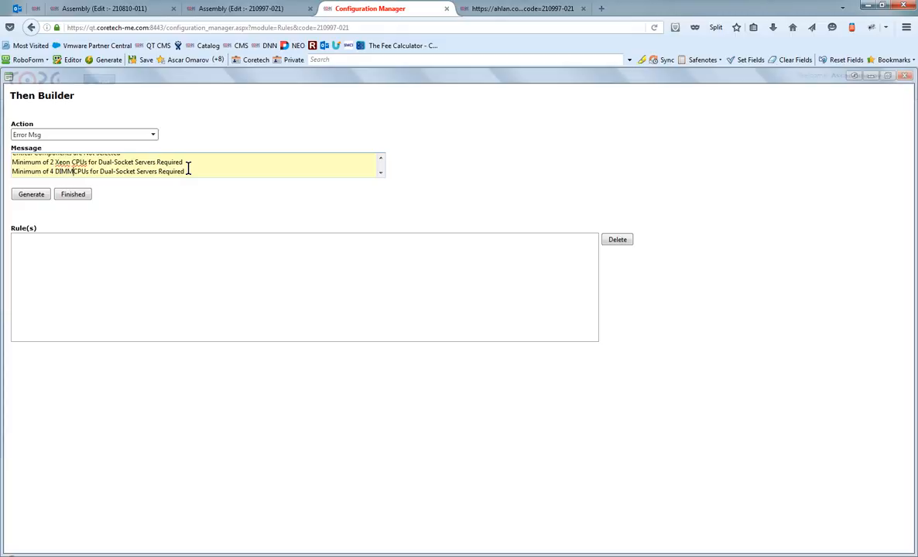
type("per")
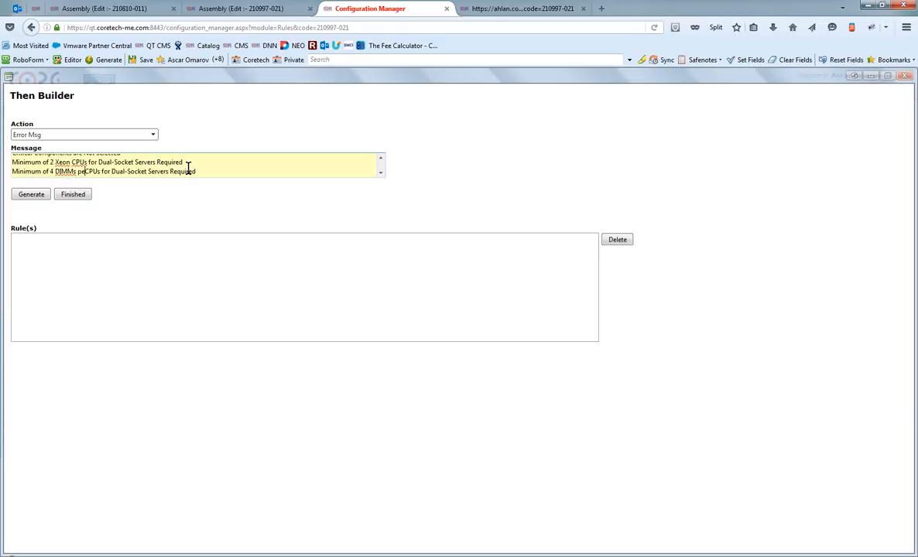
key("BackSpace")
key("BackSpace")
type("Socket")
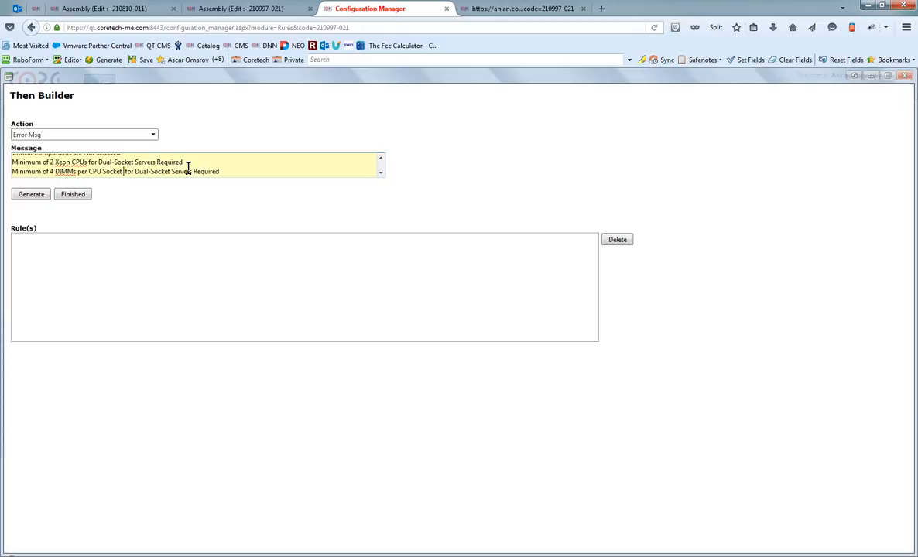
Add another copy of the CPU line to the message and reword it as "Minimum of 1 Hard Drive Required"
key("End")
key("Return")
key("ctrl+v")
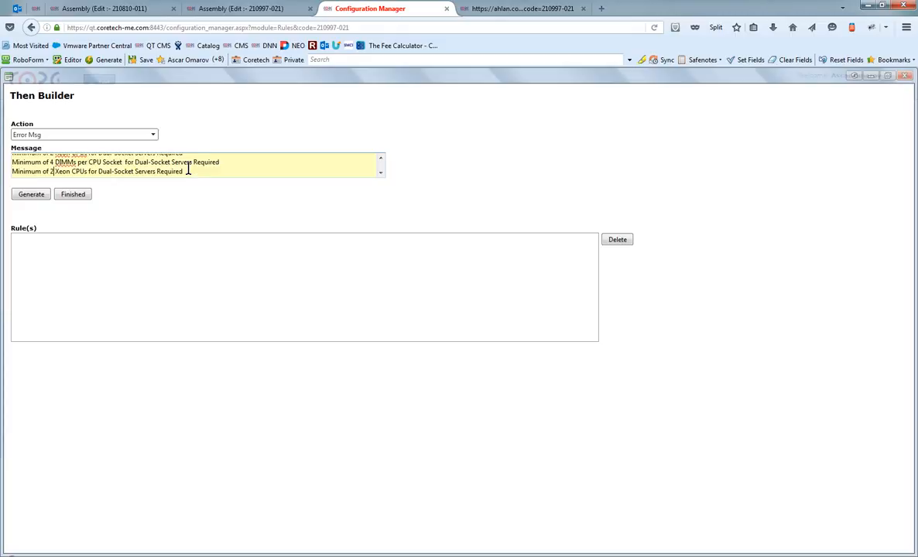
key("ctrl+shift+Right")
key("ctrl+shift+Right")
key("ctrl+shift+Right")
key("ctrl+shift+Right")
key("ctrl+shift+Right")
key("ctrl+shift+Right")
key("ctrl+shift+Right")
type("HGard")
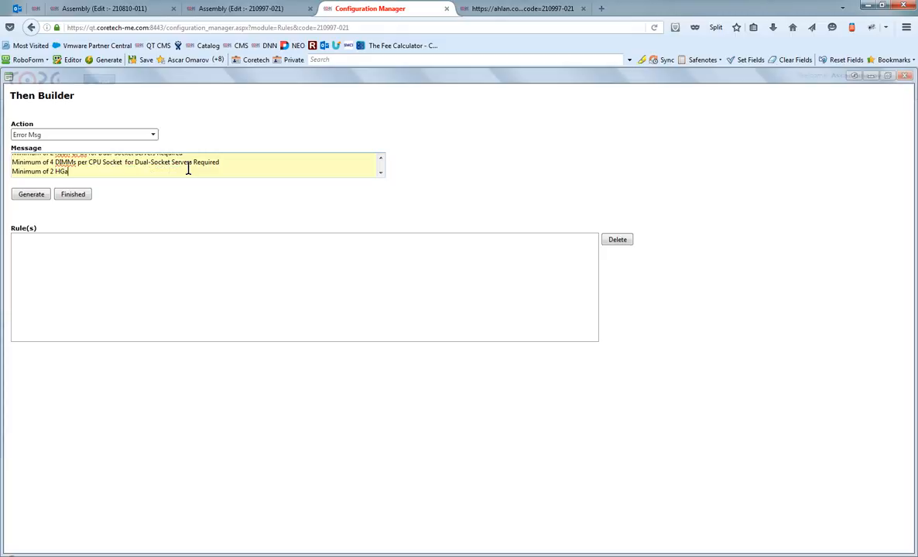
key("Left")
key("Left")
key("Left")
key("BackSpace")
key("Delete")
type("1 Hard  Drive Required")
Generate the error message action, finish the Then action and add the completed rule to the product's rule list
left_click(33, 197)
left_click(74, 195)
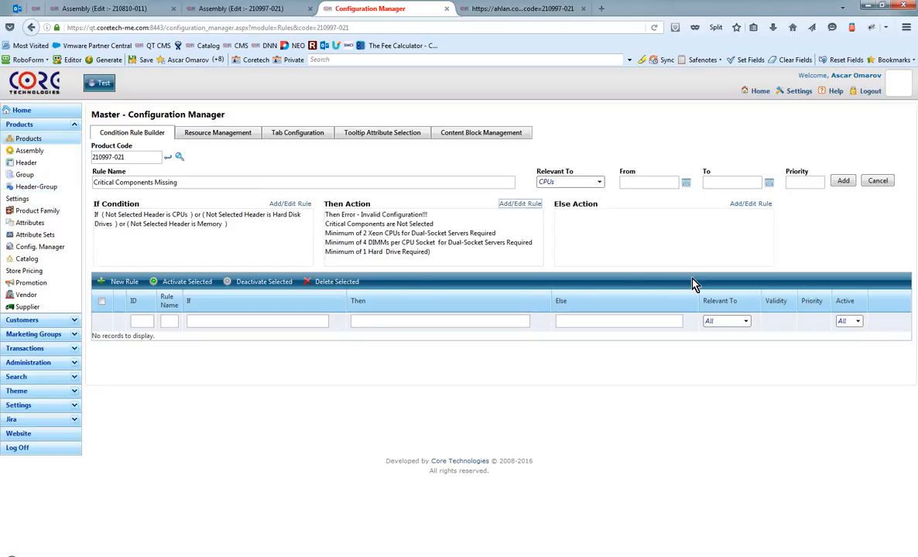
left_click(843, 181)
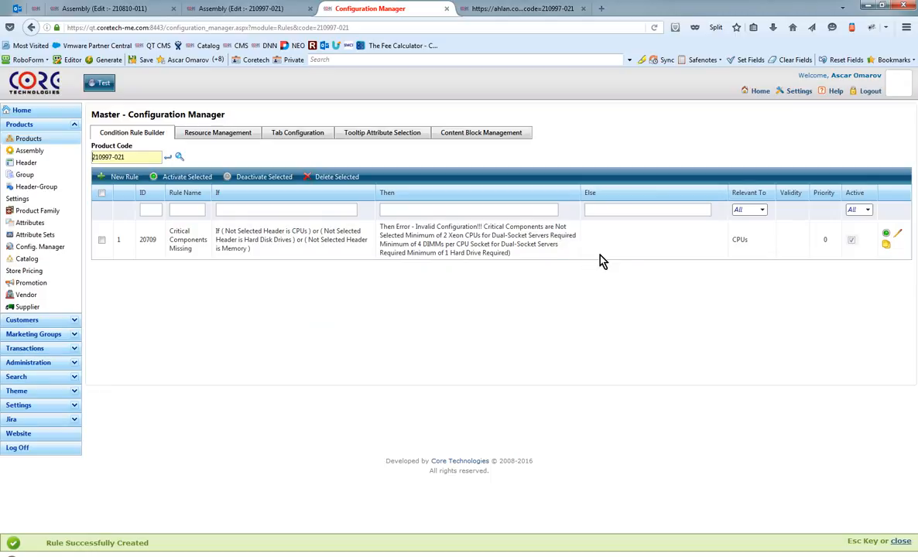
Open the saved Critical Components Missing rule for editing to review its settings, and cancel the edit
left_click(887, 234)
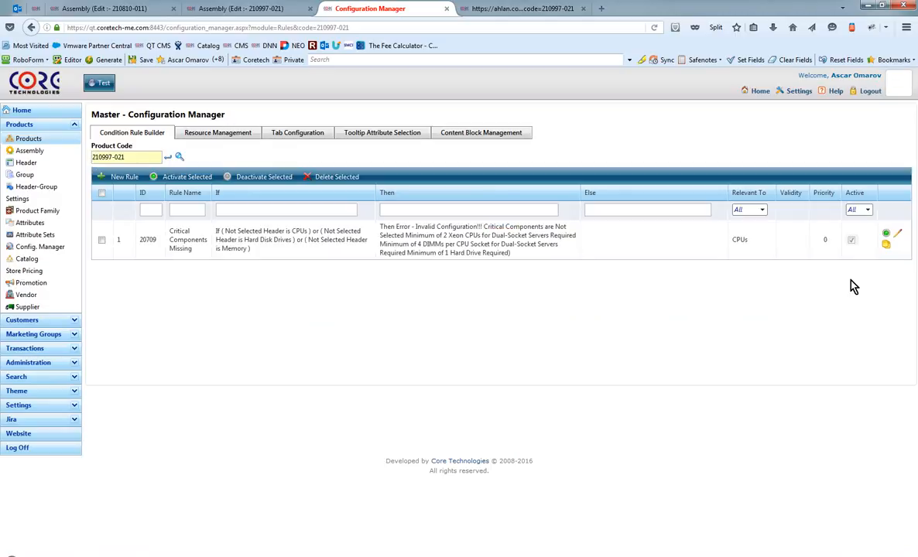
left_click(898, 237)
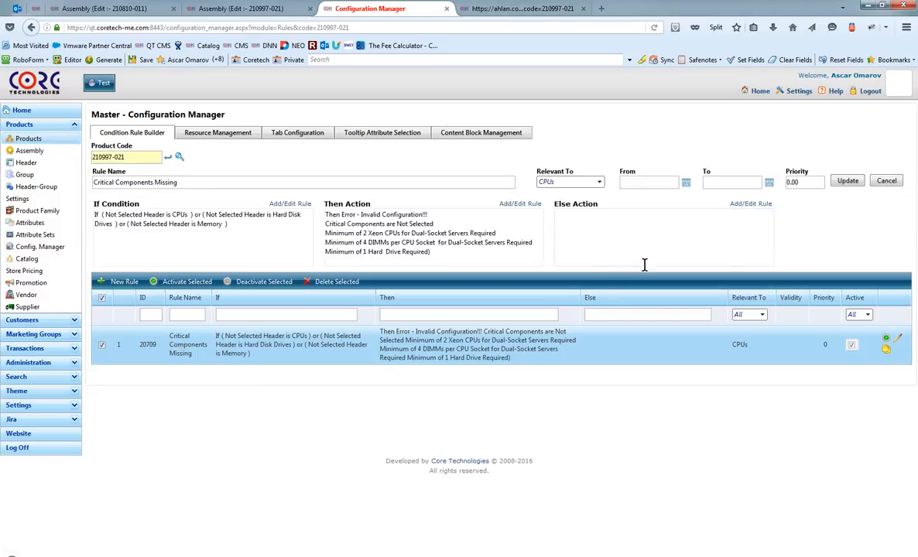
left_click(888, 181)
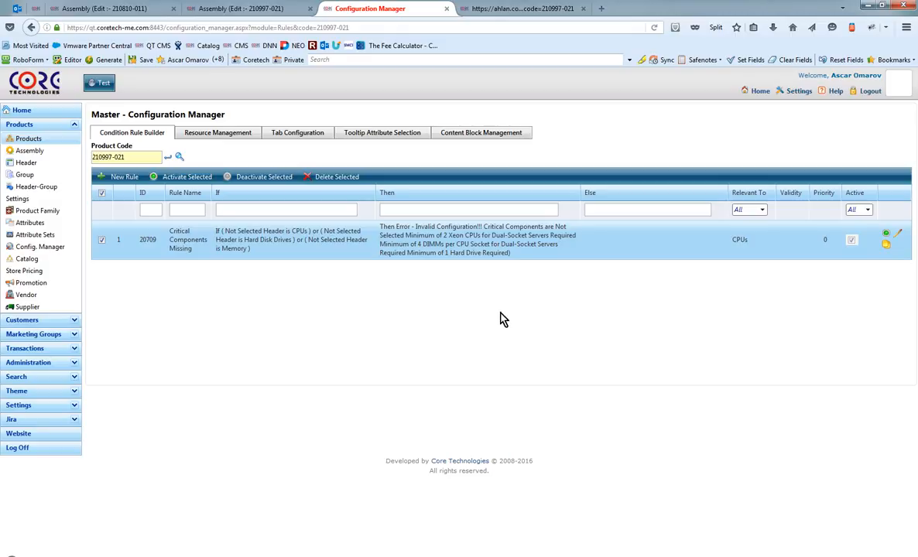
Make a copy of the Critical Components Missing rule and delete that copy from the list
left_click(886, 244)
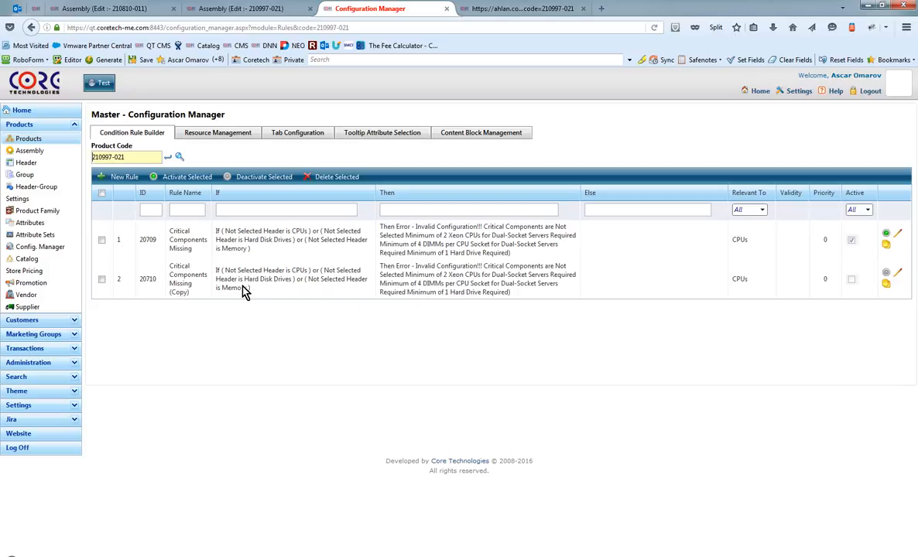
left_click(102, 278)
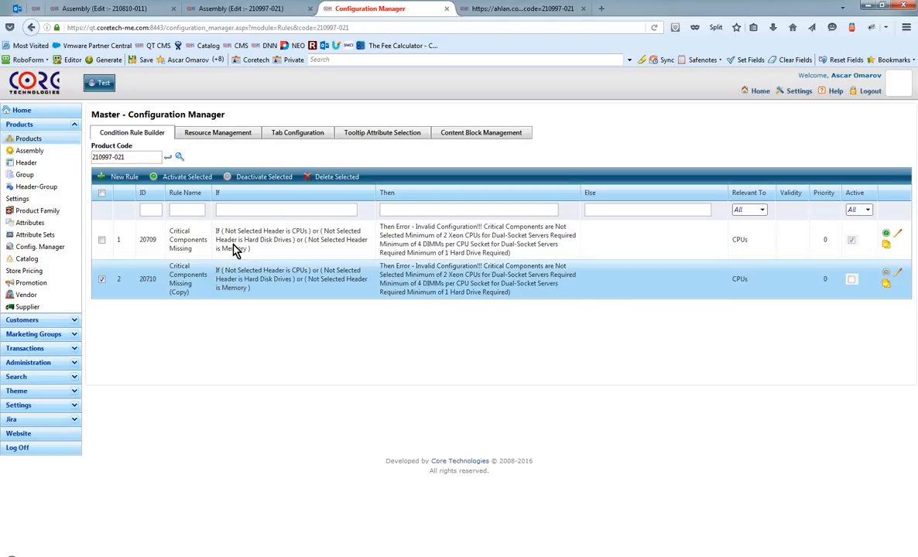
left_click(328, 177)
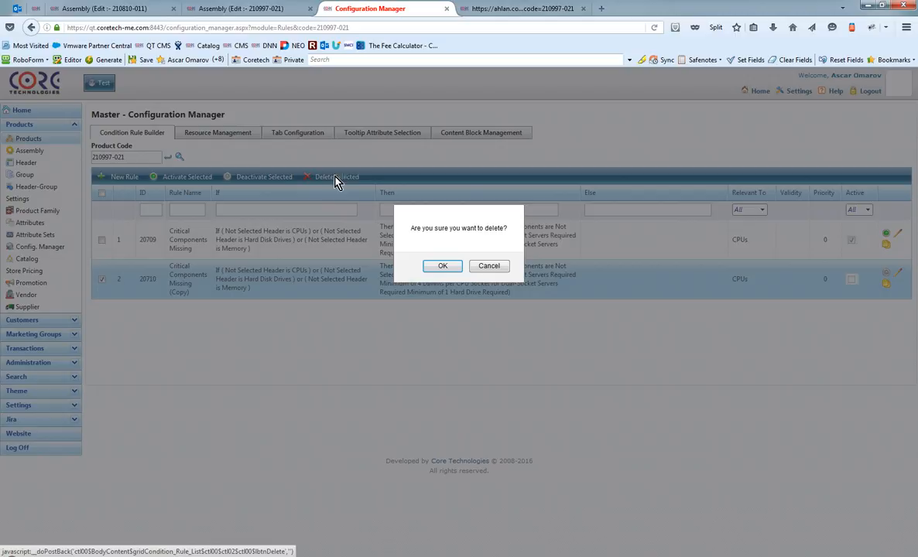
left_click(443, 267)
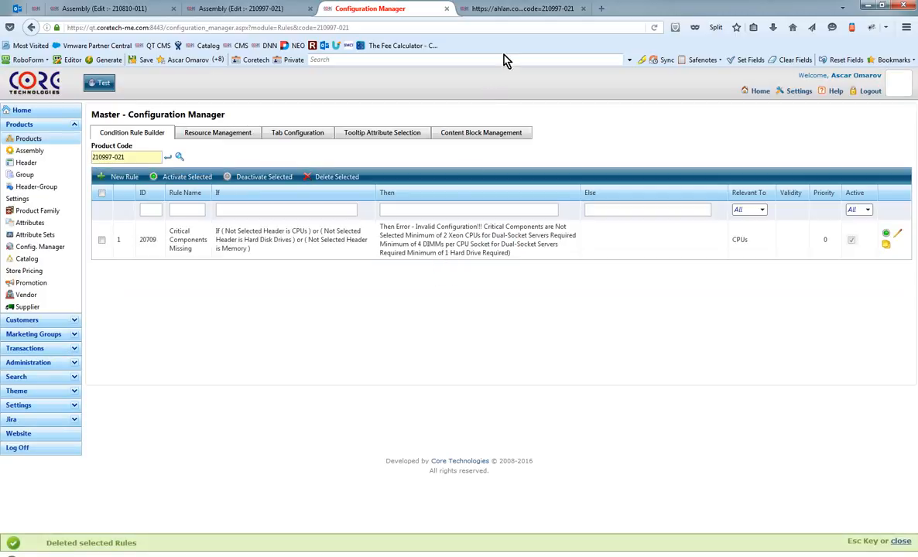
Reload the 210997-021 configurator page and clear the quantity of the Six-Core Xeon E5-2609 v3 processor to test the rule
left_click(526, 11)
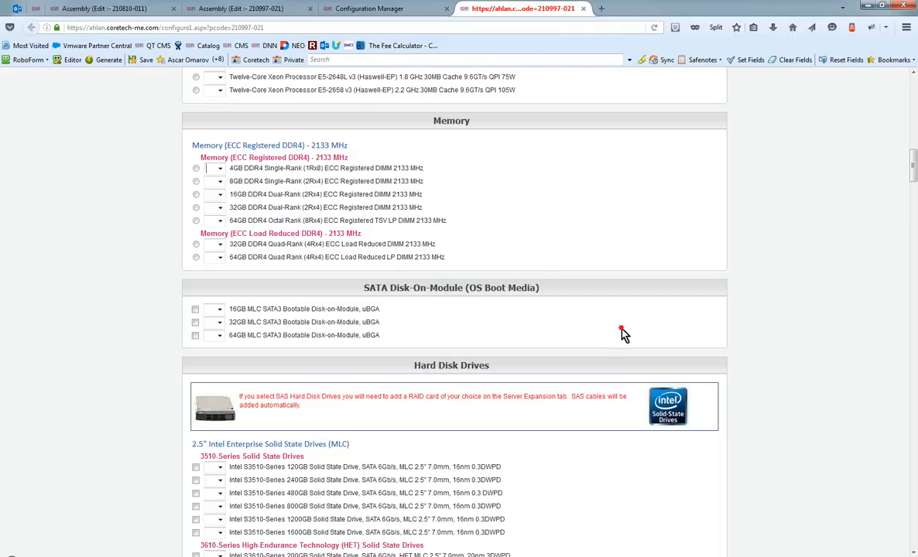
key("Home")
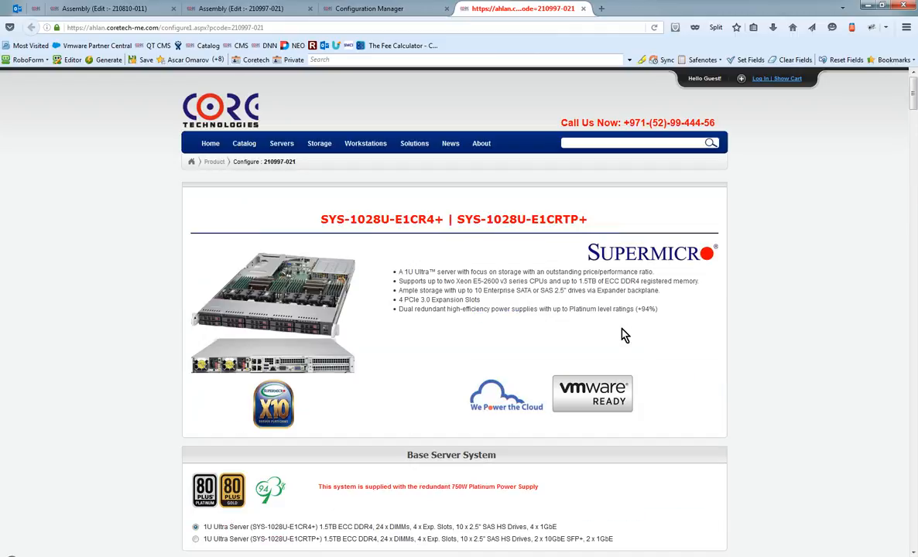
key("F5")
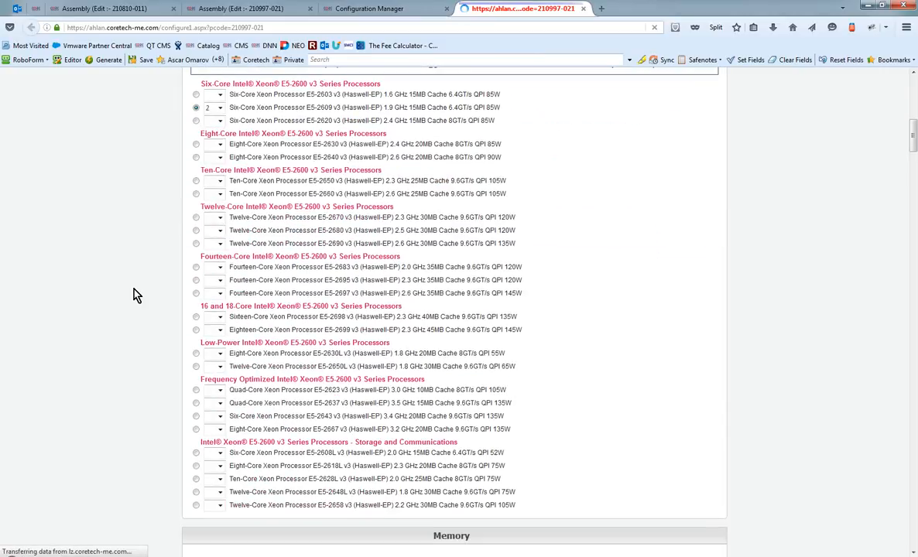
scroll(133, 294, "up", 5)
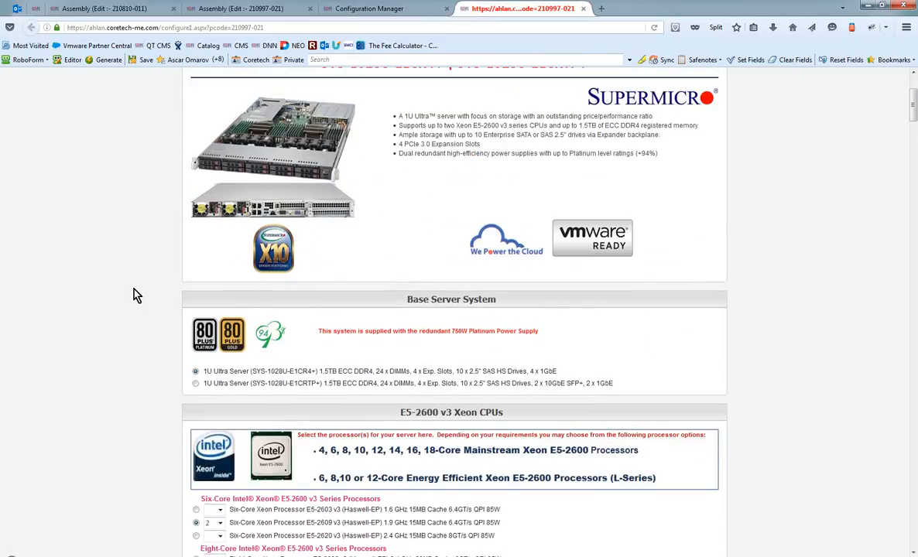
scroll(133, 295, "down", 3)
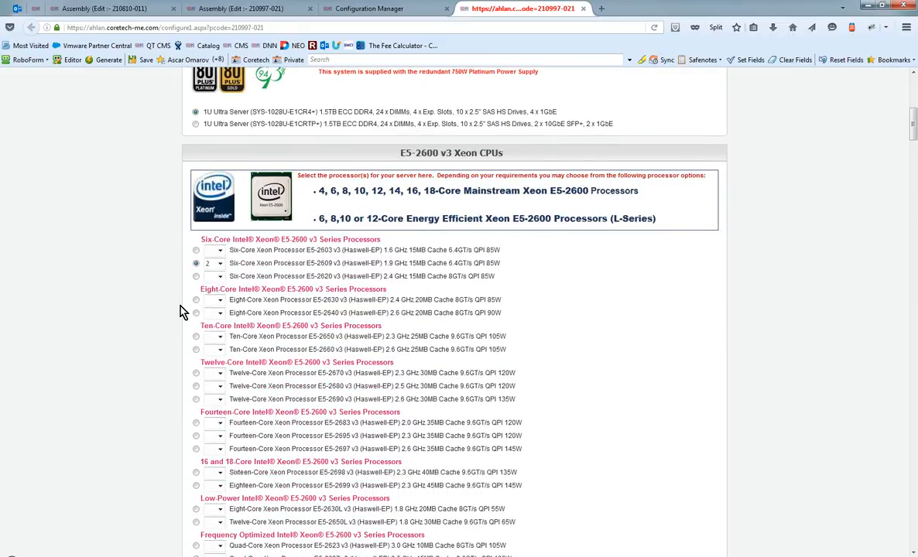
left_click(216, 264)
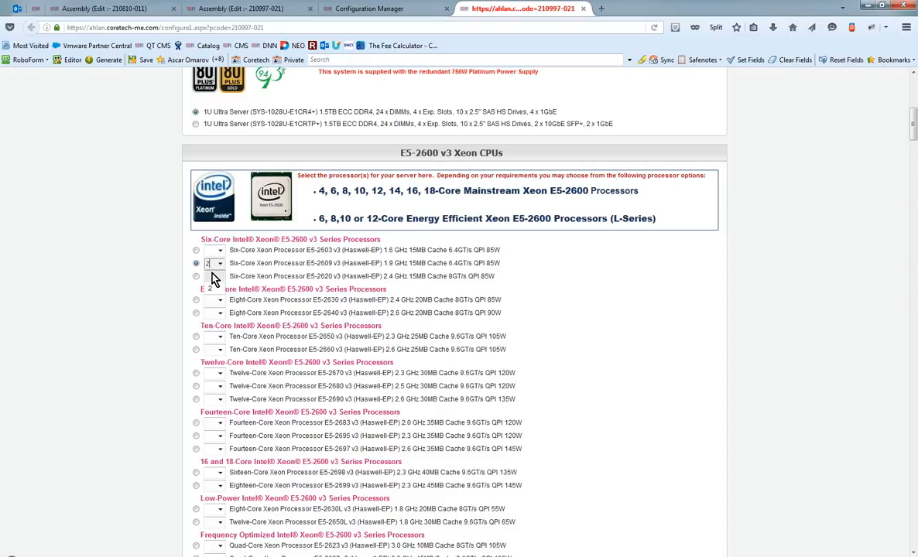
left_click(215, 279)
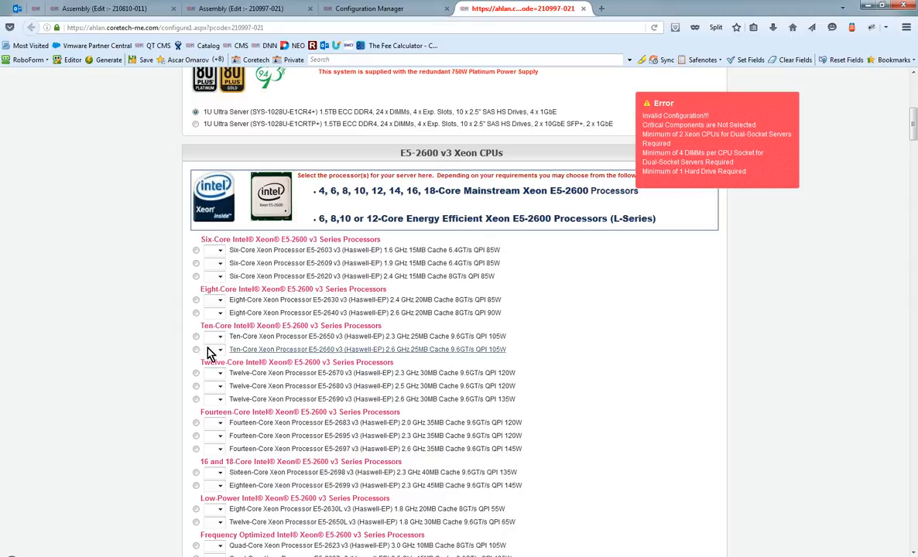
Check the cart controls at the end of the configurator page and select the Twelve-Core Xeon E5-2680 v3 processor
scroll(369, 360, "down", 5)
scroll(308, 361, "up", 5)
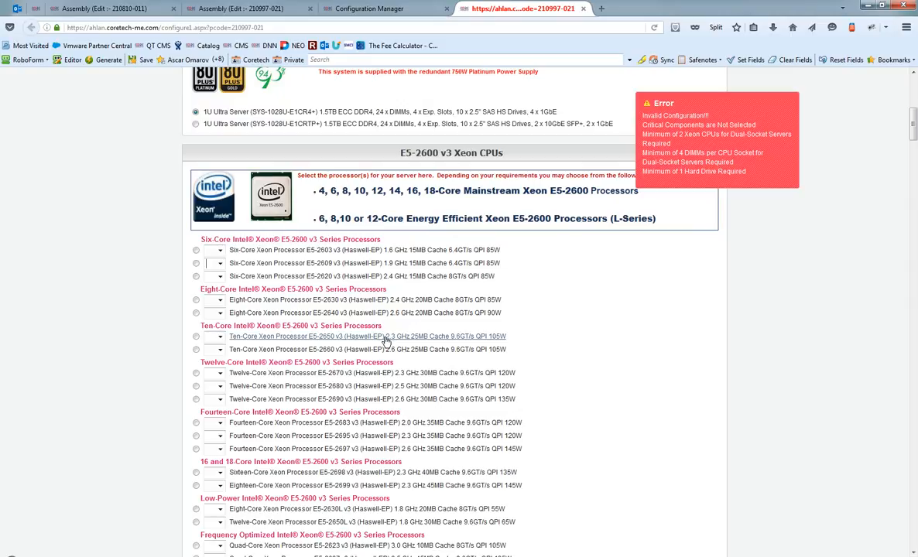
scroll(385, 341, "down", 1)
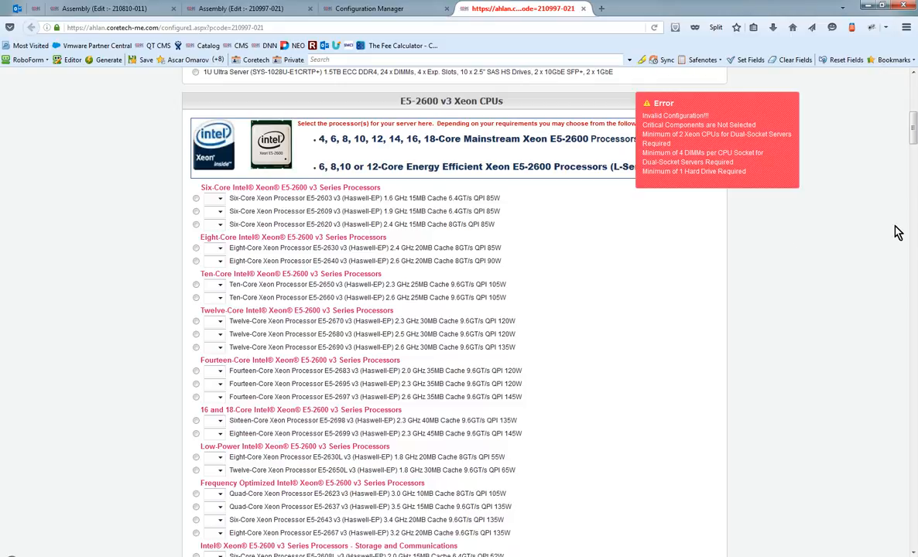
left_click_drag(914, 131, 913, 540)
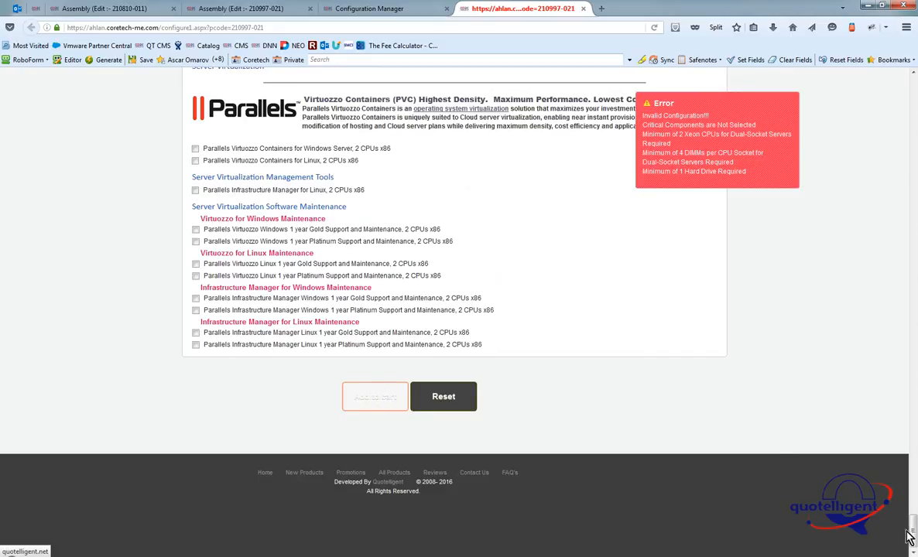
mouse_move(911, 524)
left_mouse_down()
mouse_move(893, 332)
mouse_move(898, 84)
left_mouse_up()
scroll(544, 273, "down", 3)
scroll(444, 301, "down", 4)
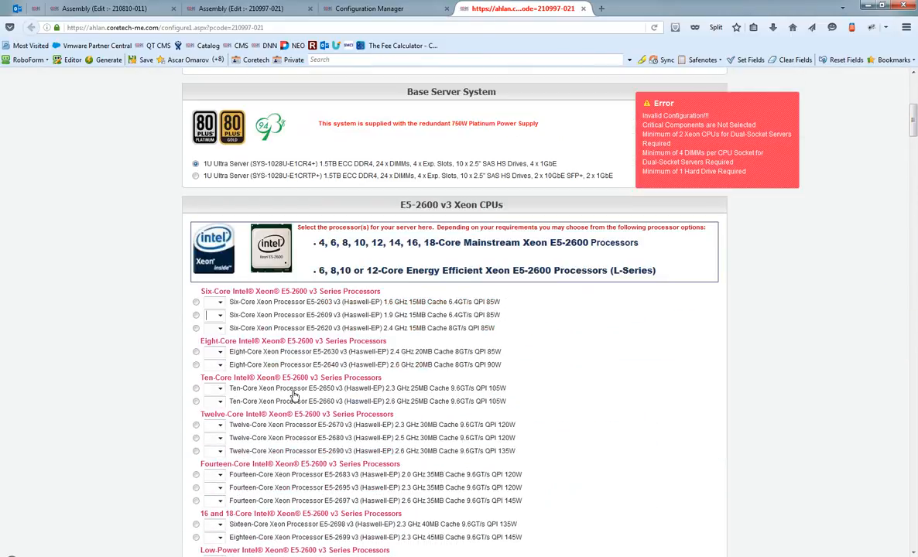
left_click(195, 438)
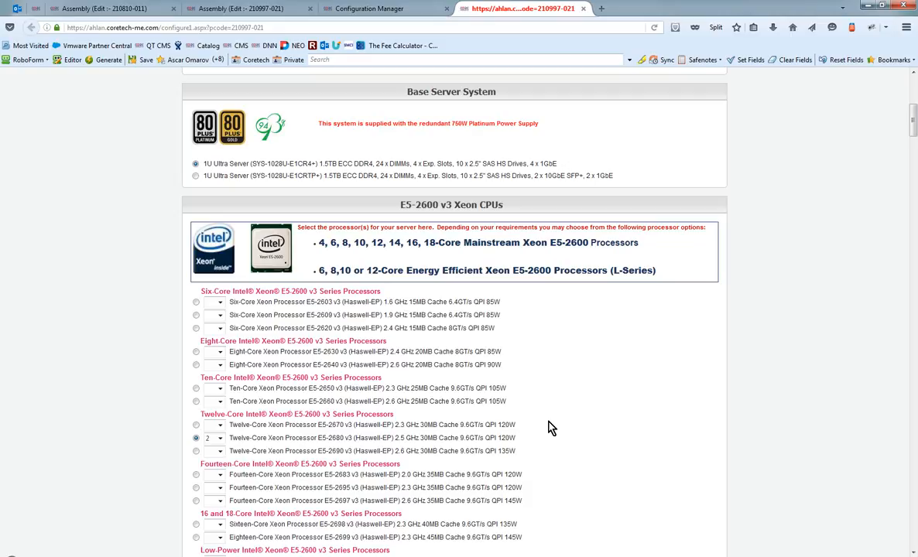
Clear the 4GB DDR4 Single-Rank memory quantity and select the 16GB DDR4 Dual-Rank (2Rx4) ECC Registered DIMM
scroll(551, 428, "down", 5)
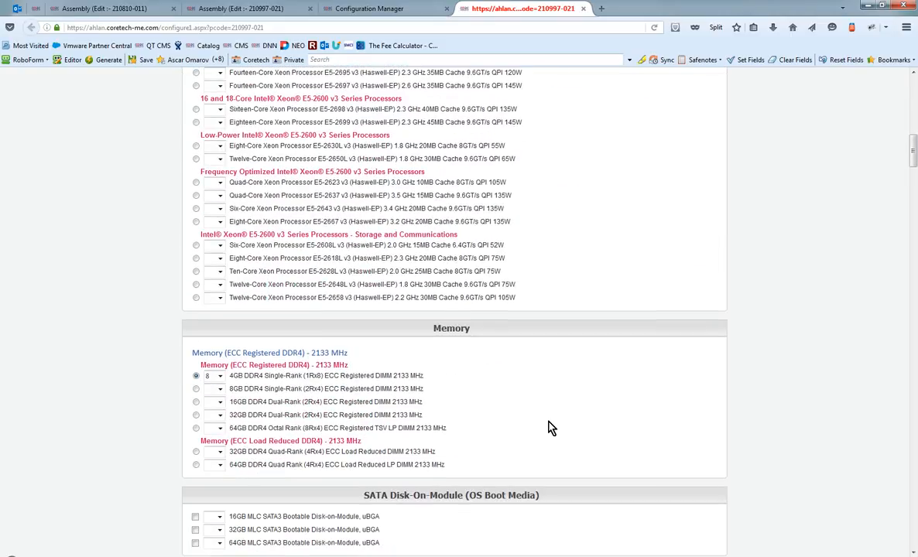
left_click(210, 376)
left_click(212, 383)
left_click(214, 376)
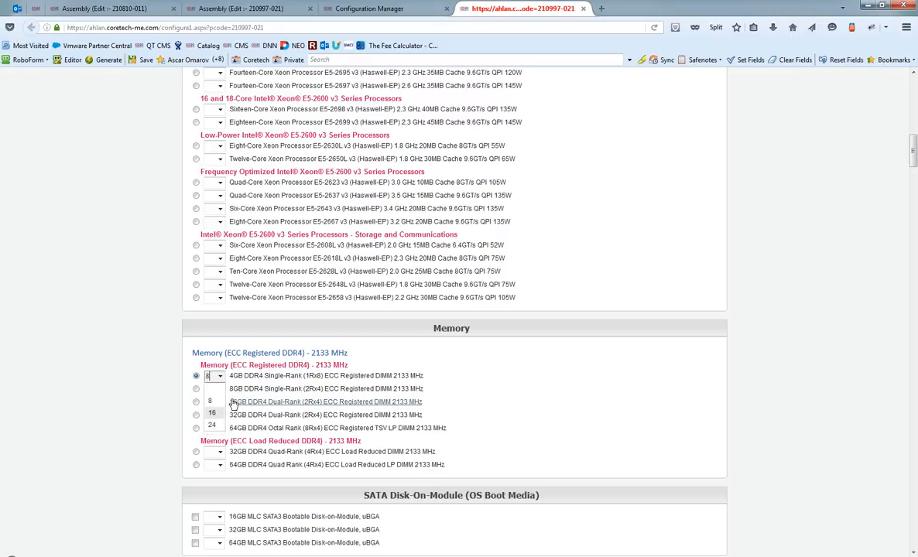
left_click(214, 392)
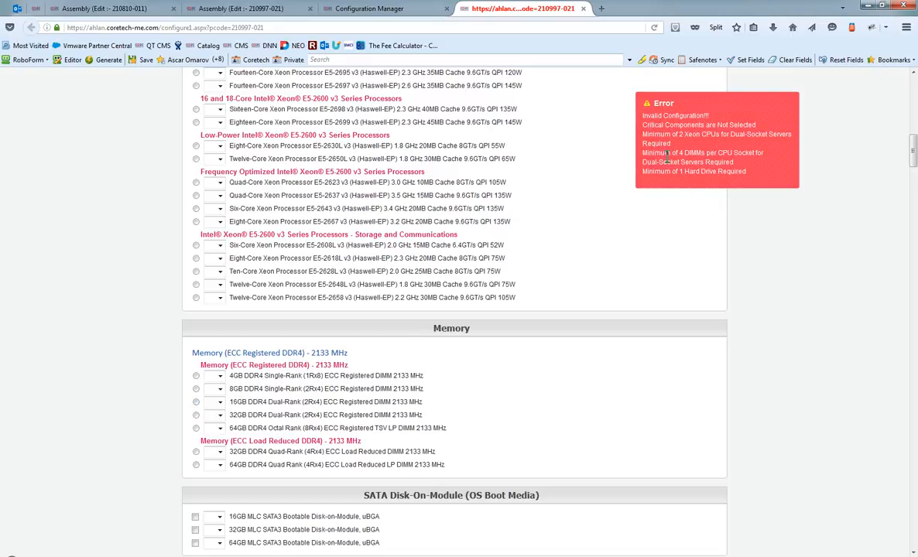
left_click(196, 403)
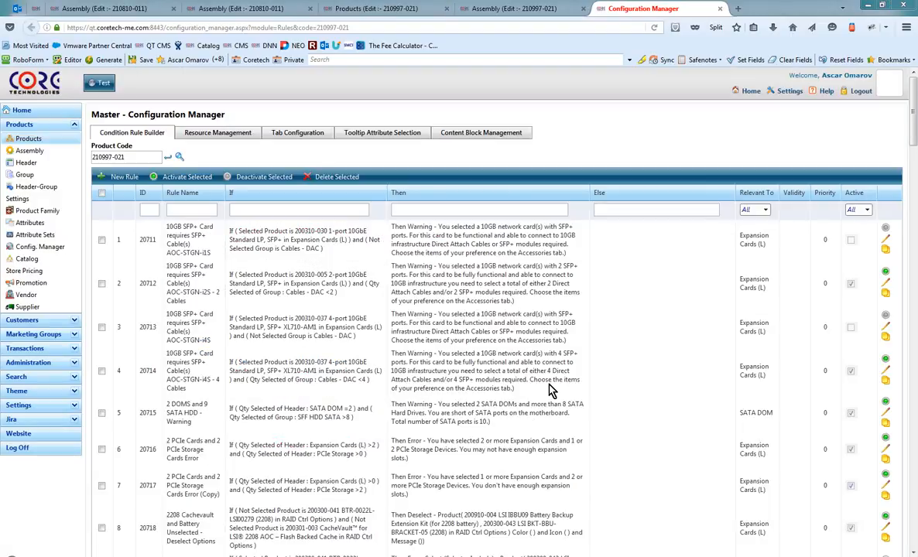
Look through the complete condition rule list of product 210997-021, examining the conditions, actions, priorities and active flags
scroll(548, 340, "down", 3)
scroll(548, 341, "down", 12)
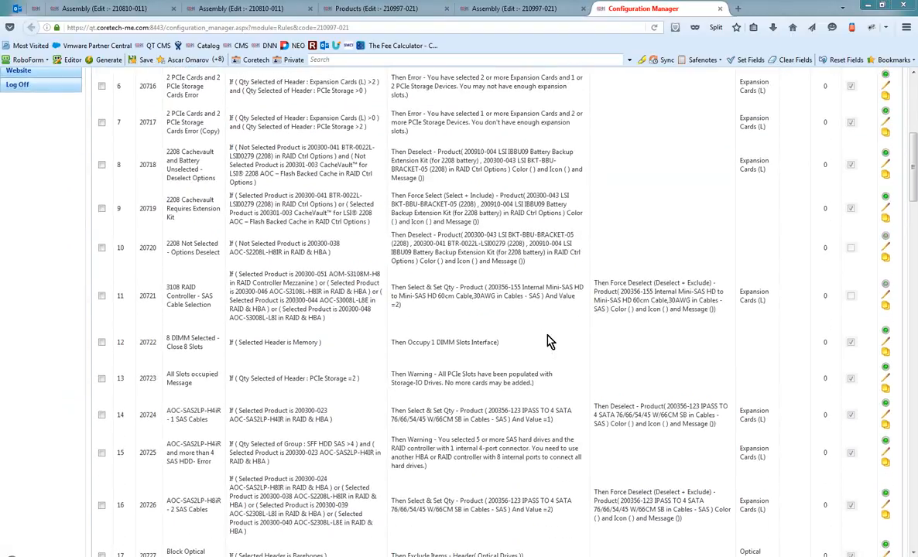
scroll(548, 341, "down", 15)
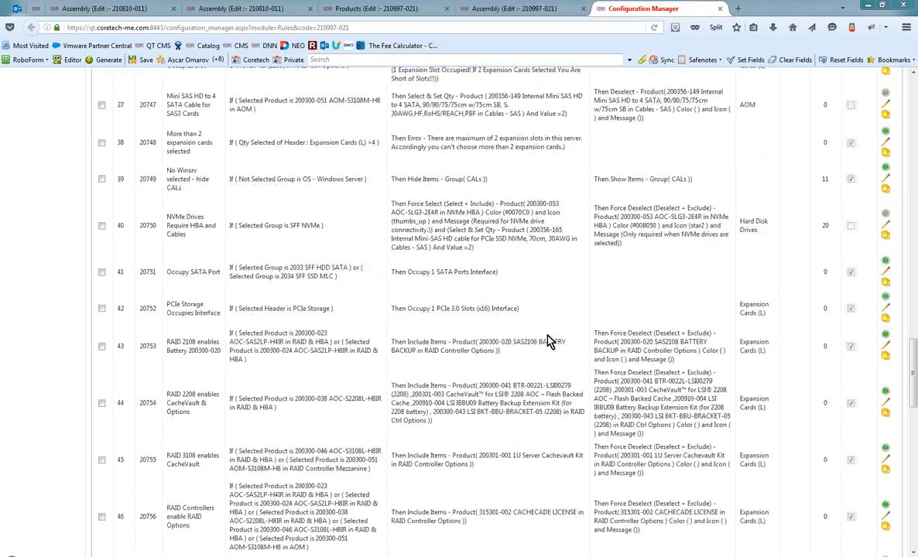
scroll(548, 341, "down", 1)
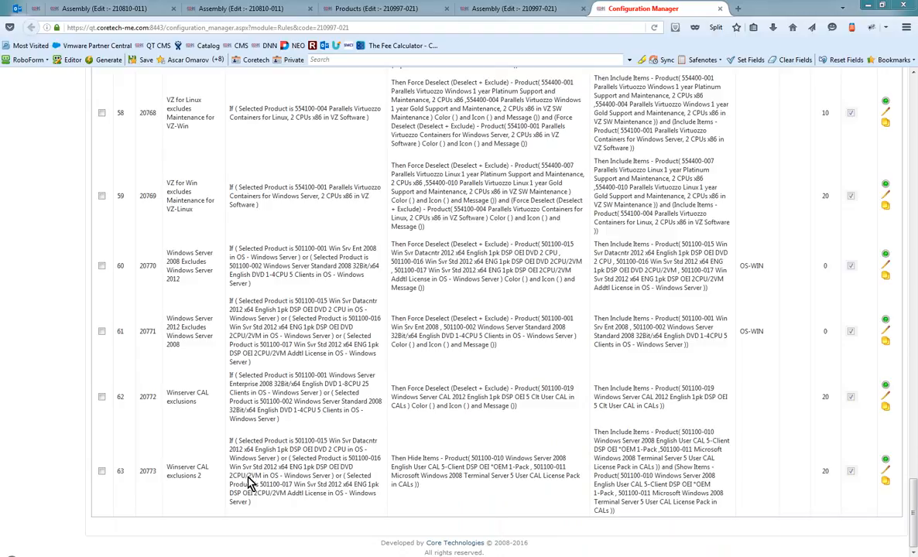
scroll(333, 463, "up", 9)
scroll(333, 463, "up", 13)
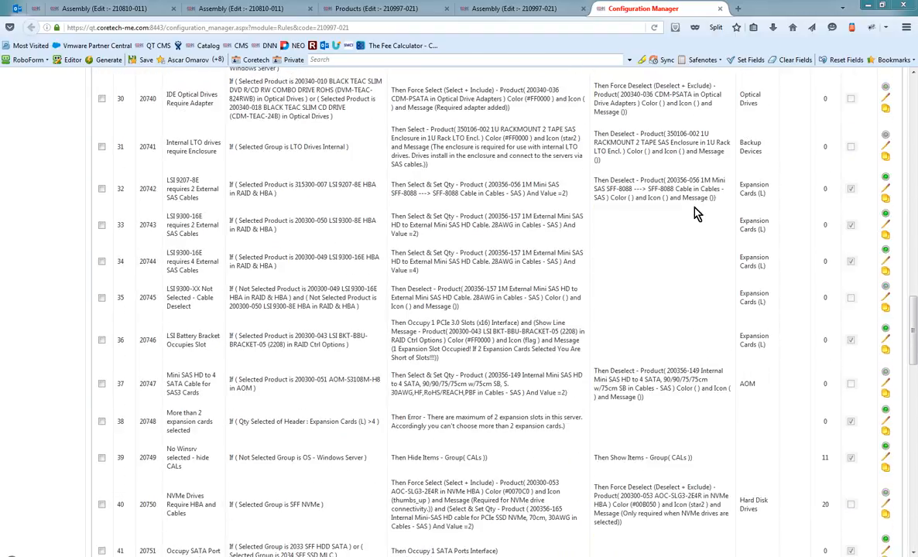
scroll(697, 213, "up", 12)
scroll(706, 223, "up", 3)
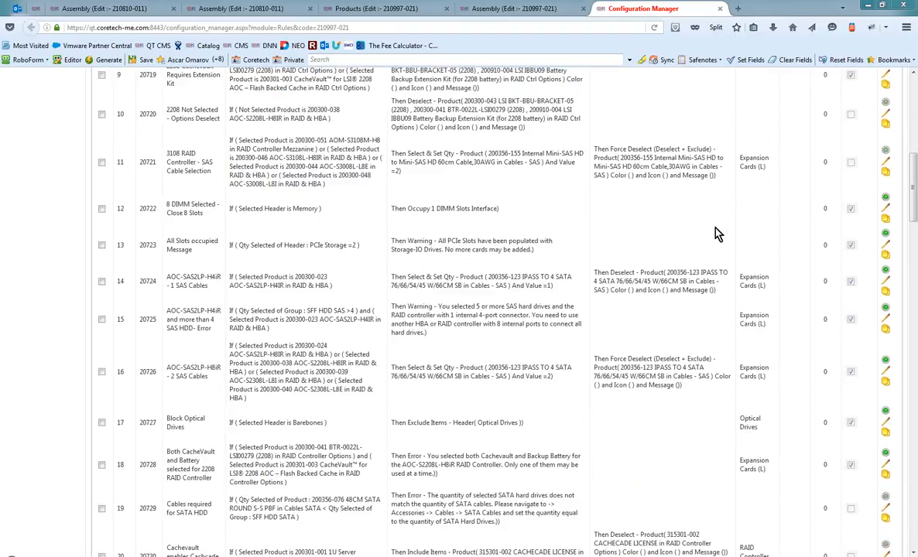
scroll(846, 359, "down", 6)
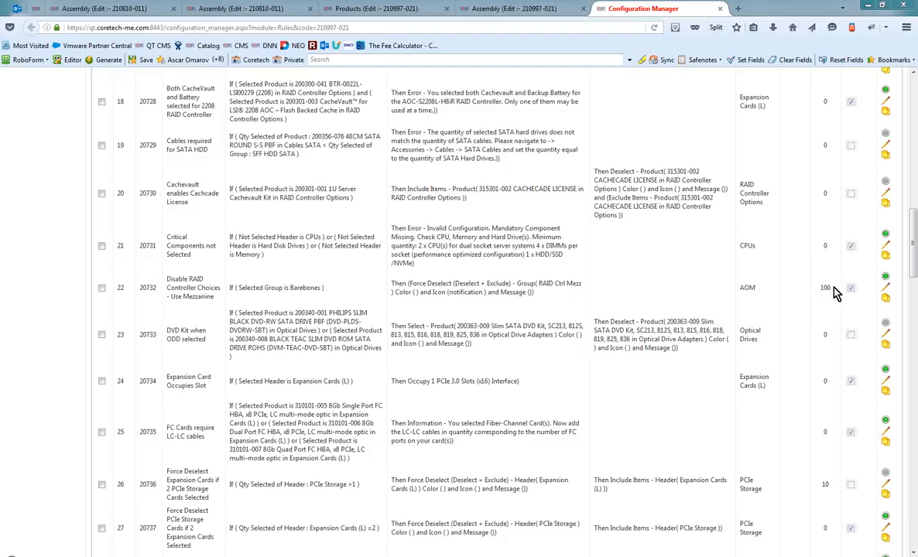
scroll(621, 295, "up", 10)
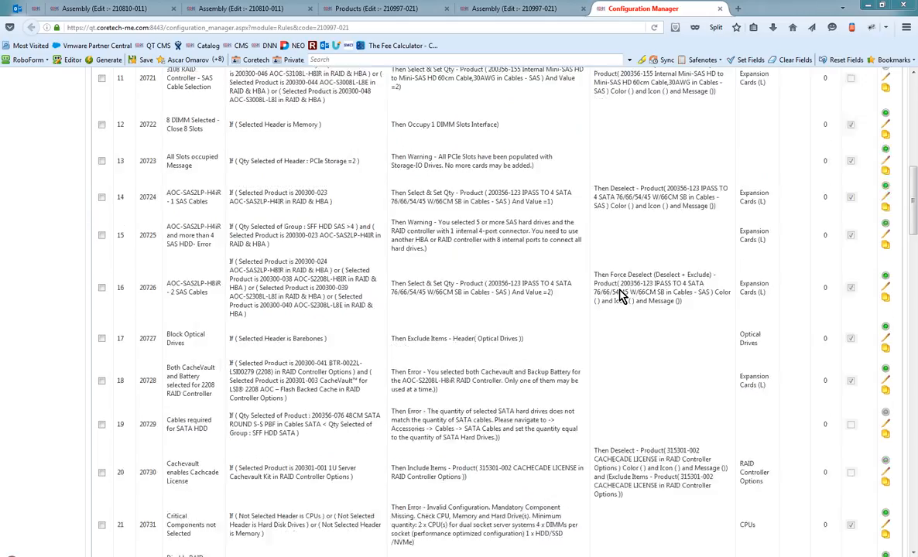
scroll(621, 295, "up", 2)
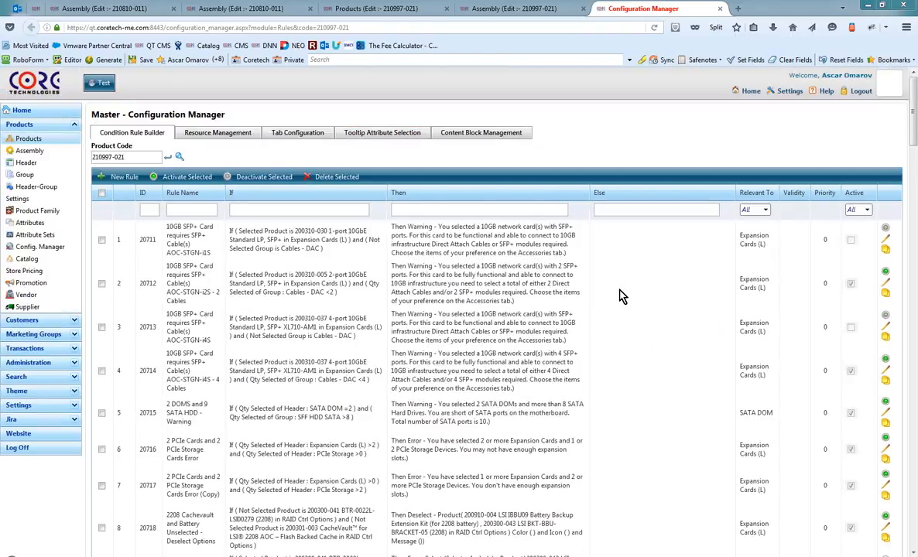
Launch the test configurator page from the 210997-021 assembly
left_click(498, 17)
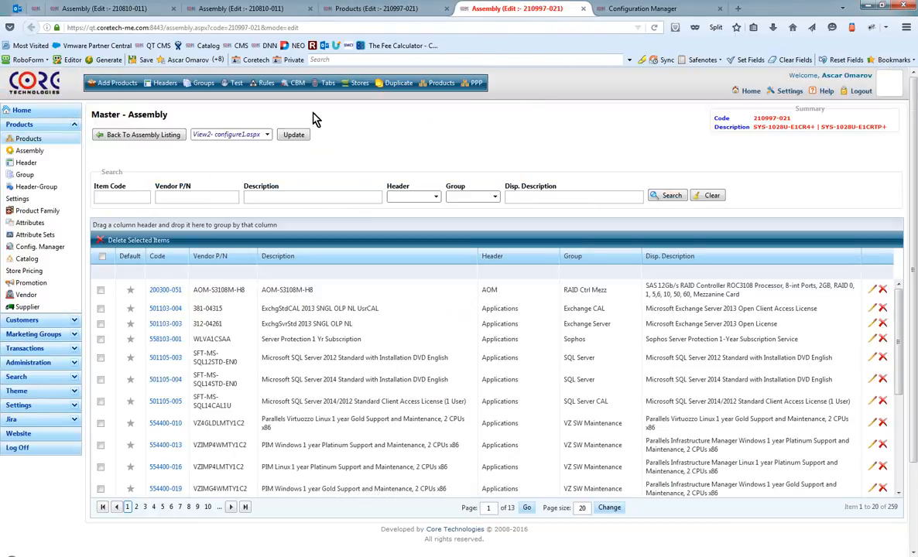
left_click(237, 85)
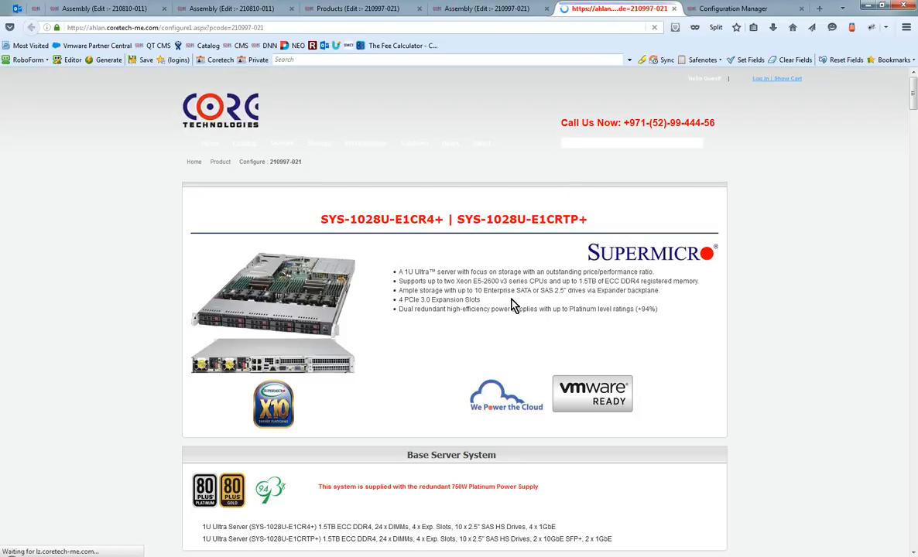
scroll(511, 305, "down", 10)
scroll(511, 306, "down", 6)
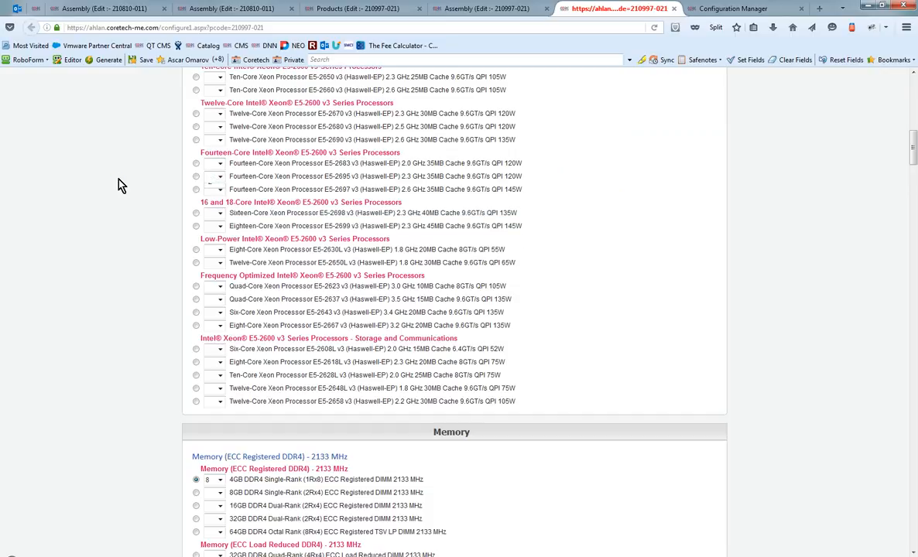
Clear the Six-Core Xeon E5-2609 v3 quantity to trigger the missing-component rule and select the Ten-Core Xeon E5-2660 v3 processor
scroll(120, 186, "up", 10)
scroll(120, 186, "down", 5)
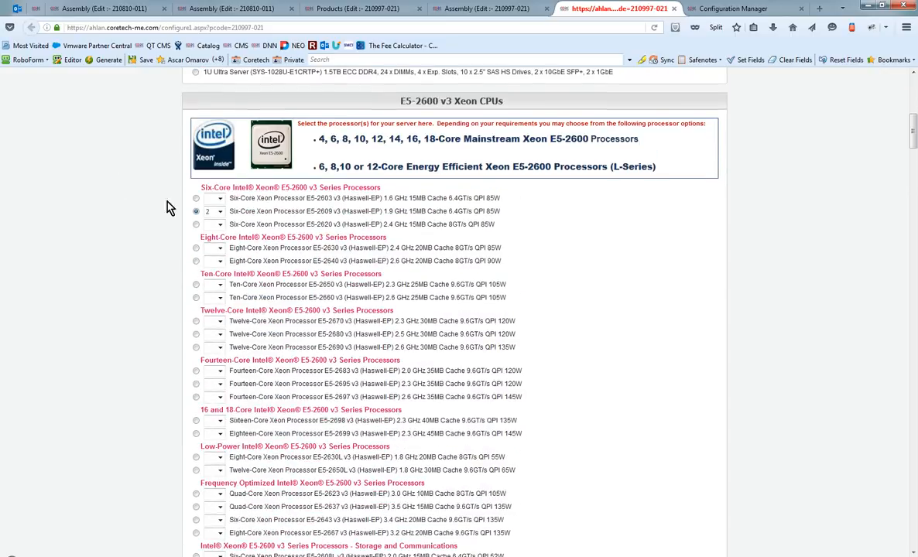
left_click(213, 214)
left_click(216, 222)
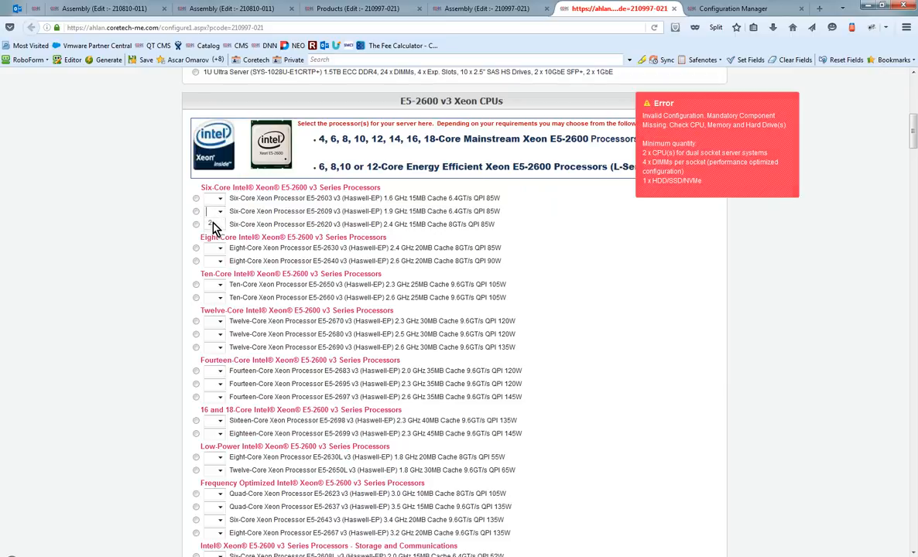
left_click(196, 297)
Select the SAS 6 Gb/s RAID Controller with ROC2108 processor, 8-int ports and 512MB to test the rules for its options
scroll(168, 316, "down", 5)
scroll(168, 316, "down", 5)
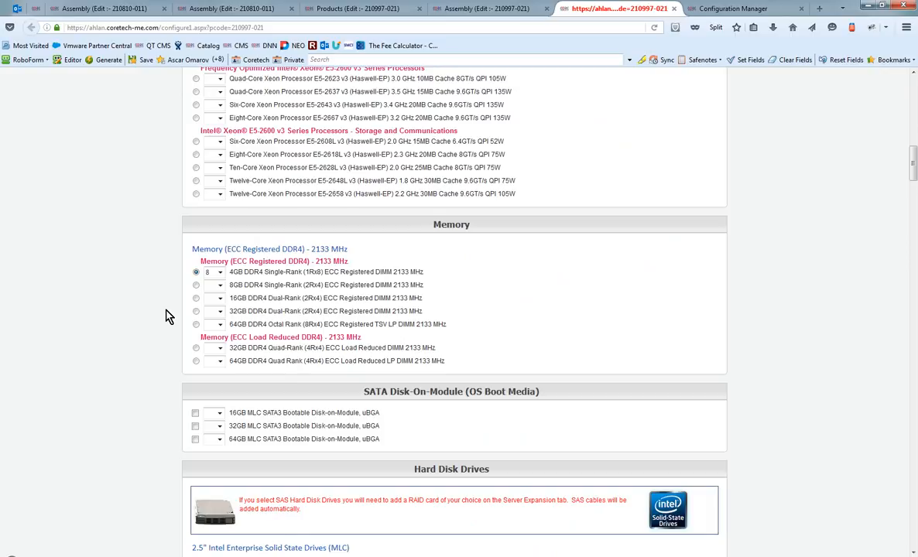
scroll(168, 316, "down", 9)
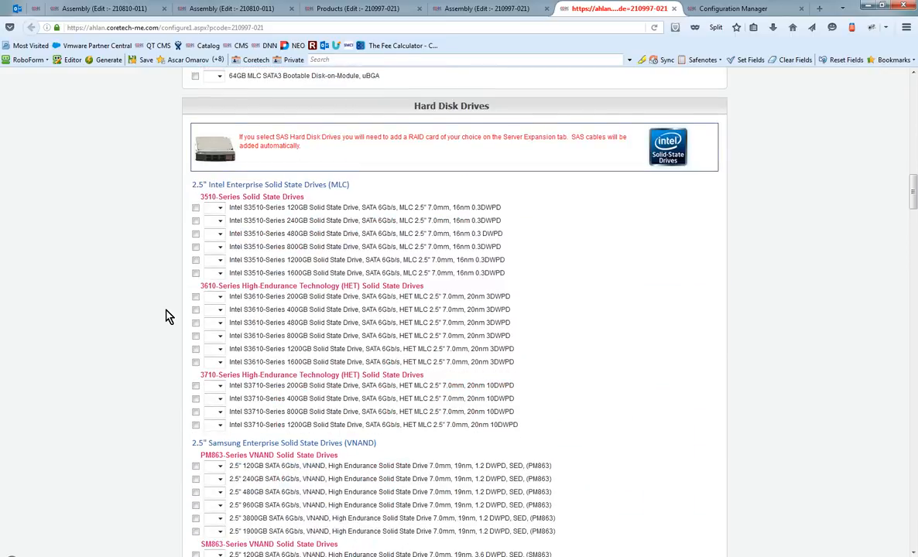
scroll(168, 316, "down", 20)
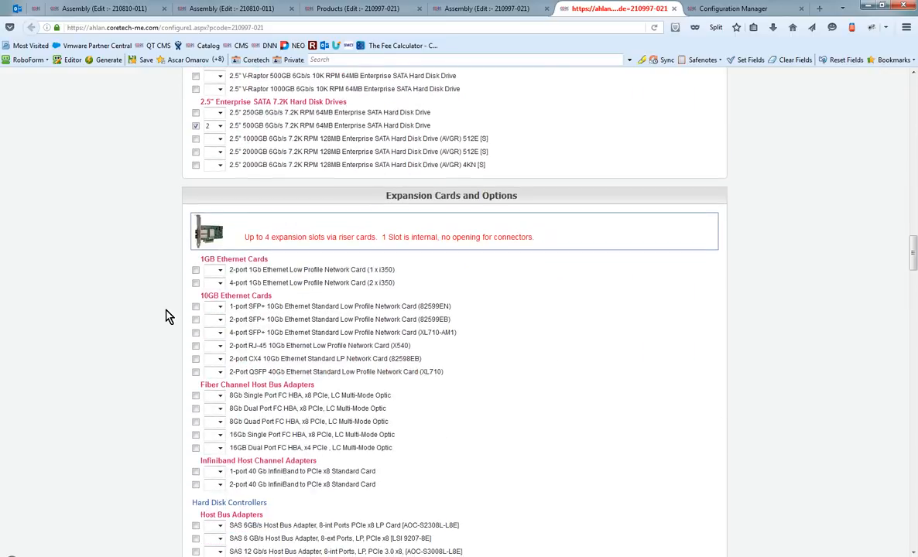
scroll(168, 316, "down", 8)
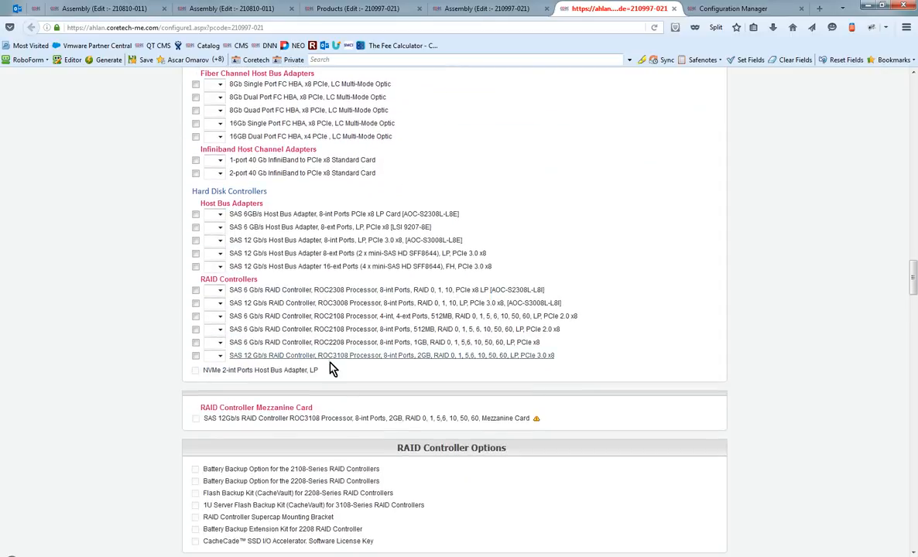
scroll(348, 386, "down", 3)
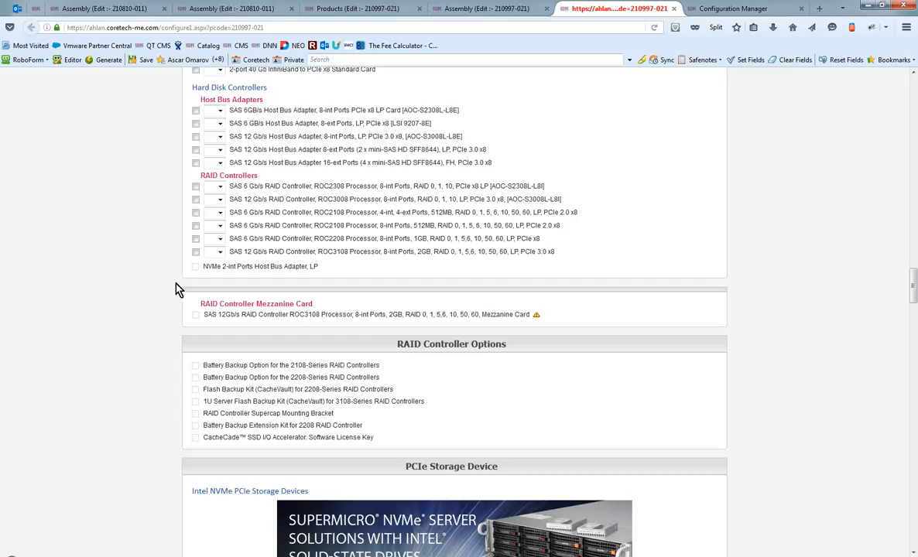
left_click(196, 226)
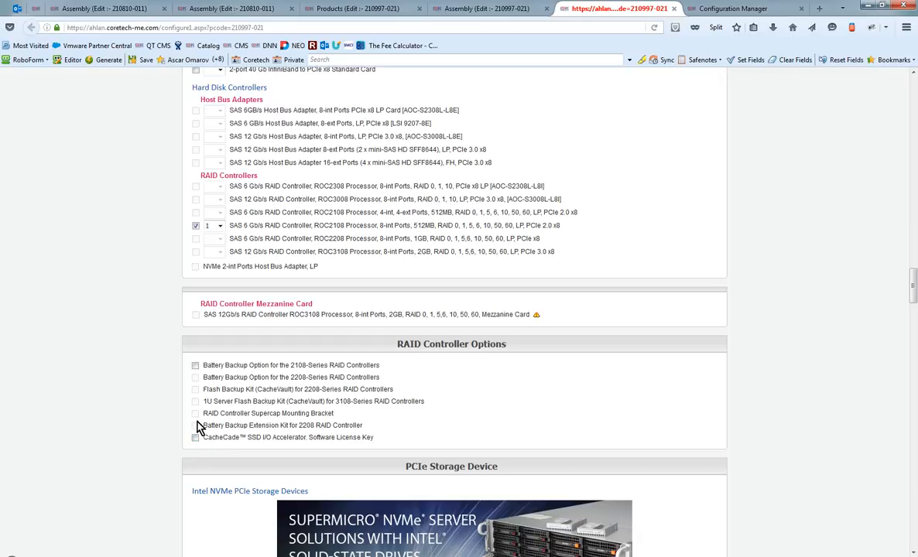
Replace the selected ROC2108 RAID controller with the SAS 12 Gb/s RAID Controller with ROC3108 processor, 8-int ports and 2GB to test its option rules
left_click(195, 226)
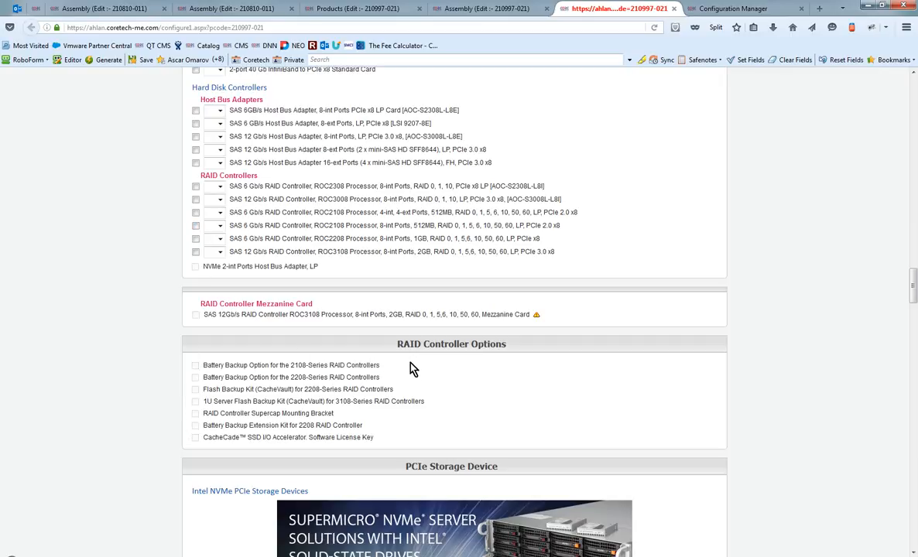
left_click(196, 252)
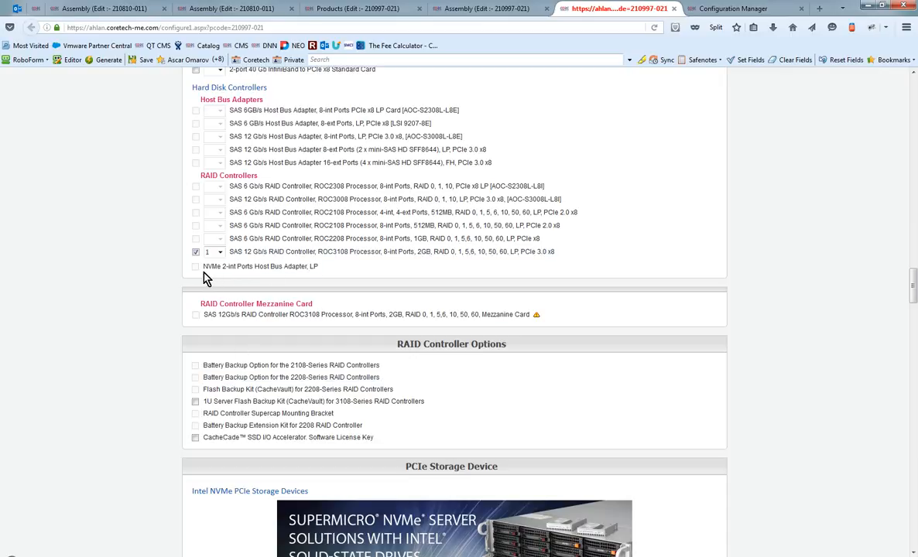
Look through the remaining configurator sections, from PCIe storage and backup devices through cables and operating systems to hypervisors and application software
scroll(155, 277, "down", 10)
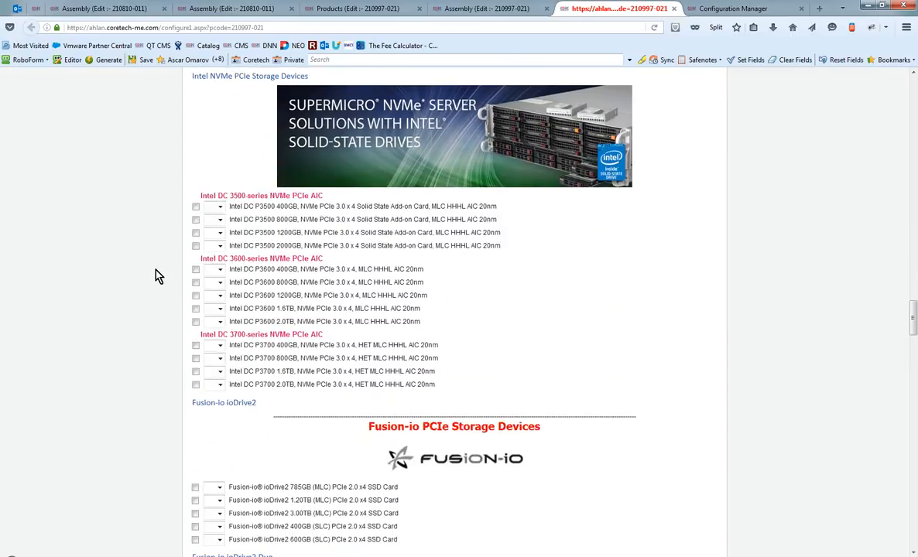
scroll(155, 276, "down", 6)
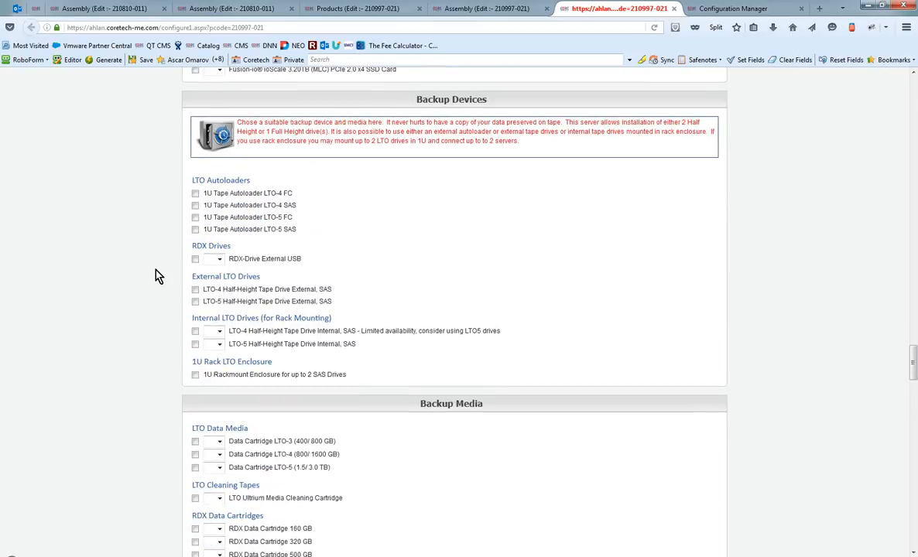
scroll(155, 276, "down", 7)
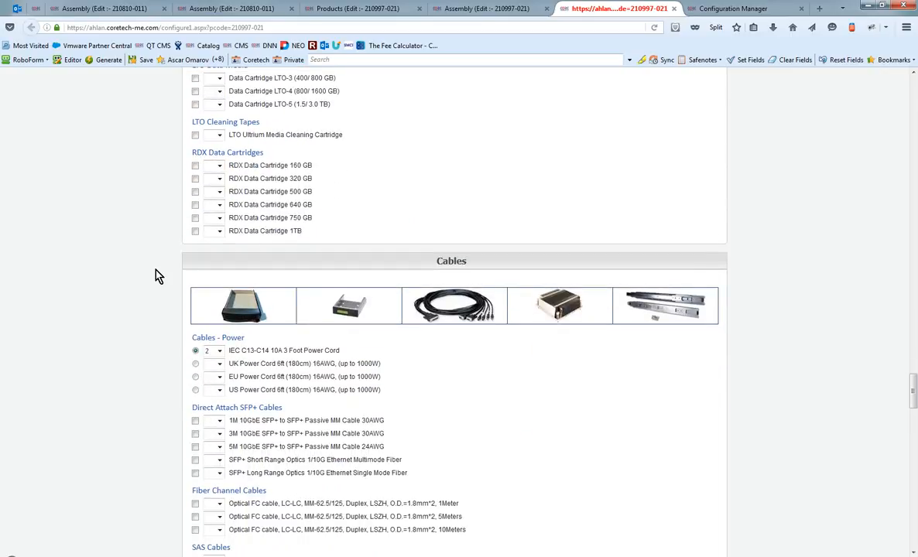
scroll(154, 276, "down", 5)
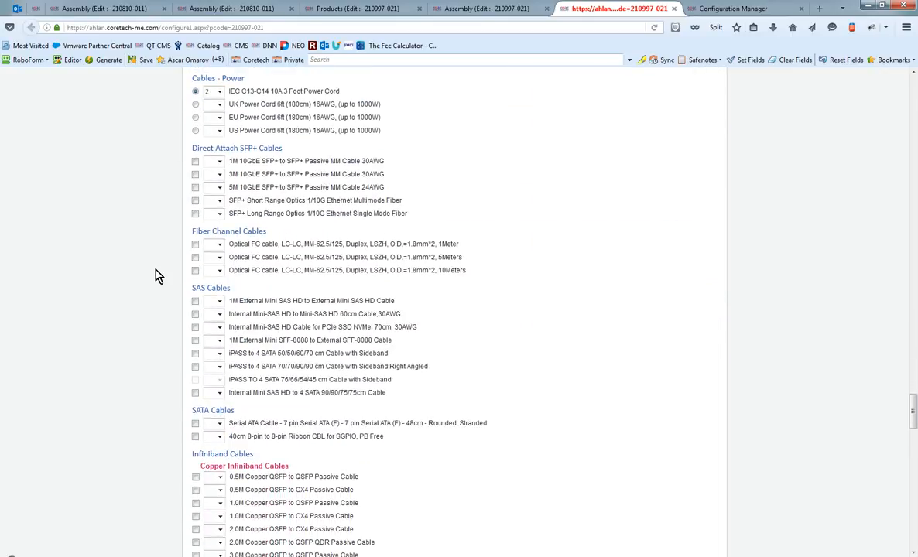
scroll(155, 276, "down", 6)
scroll(155, 276, "down", 6)
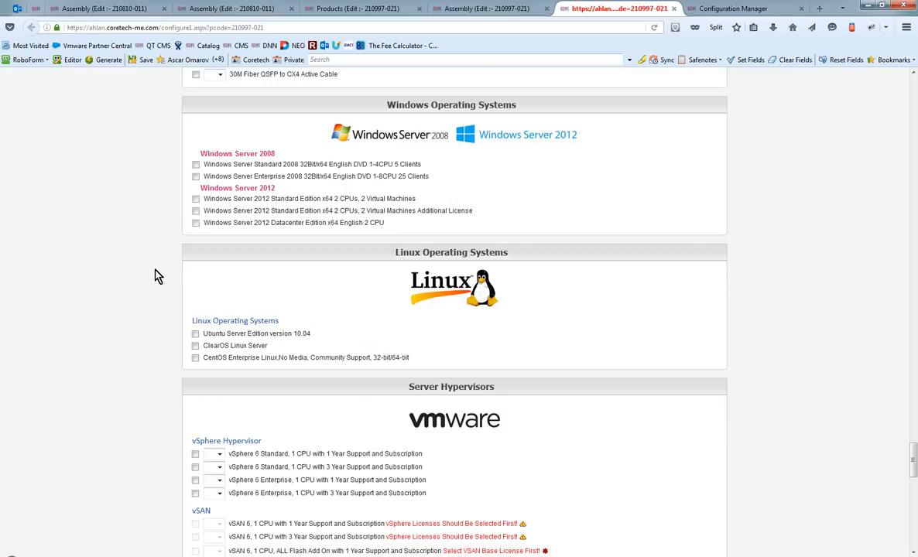
scroll(154, 277, "down", 6)
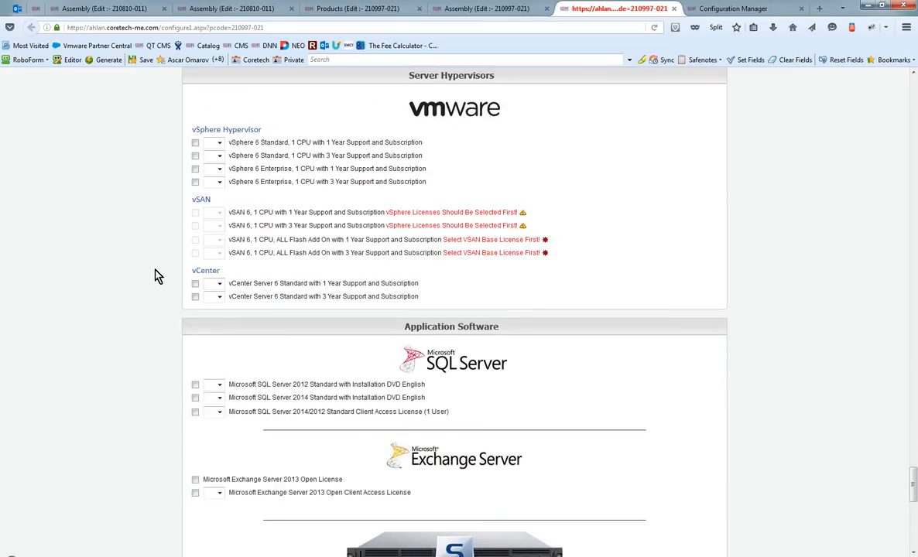
scroll(155, 276, "down", 5)
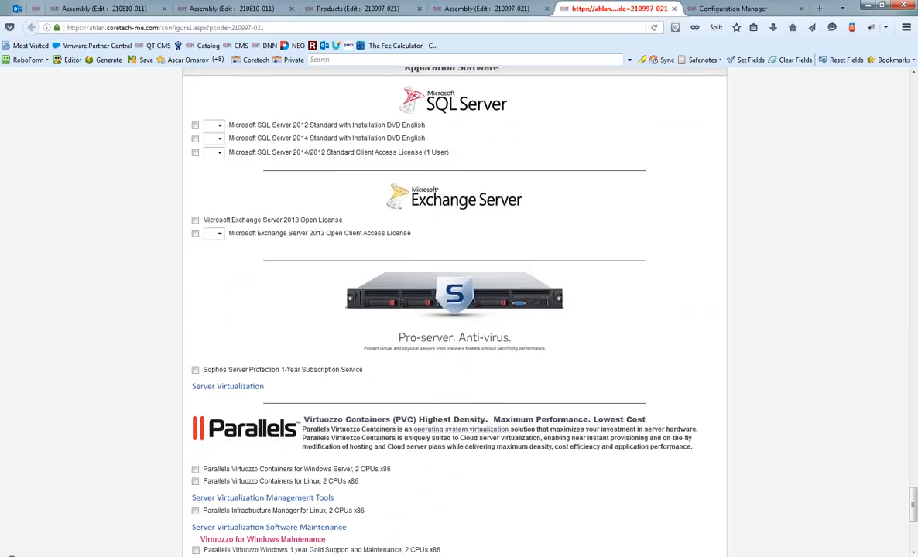